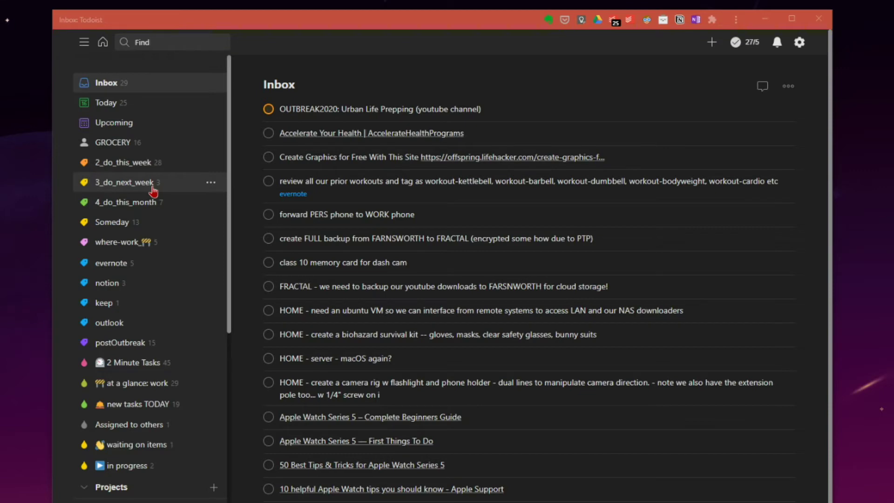
Collapse and re-expand the Active Projects group in the sidebar.
scroll(143, 281, "down", 5)
scroll(142, 281, "up", 4)
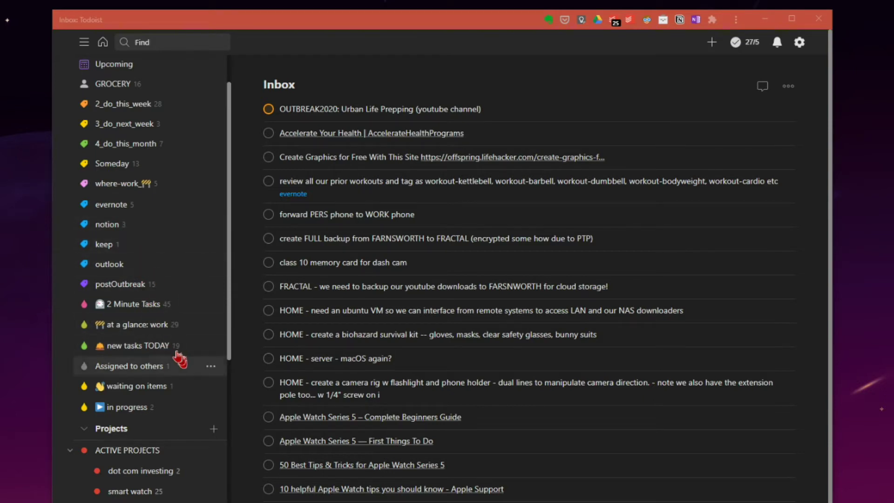
scroll(175, 345, "down", 3)
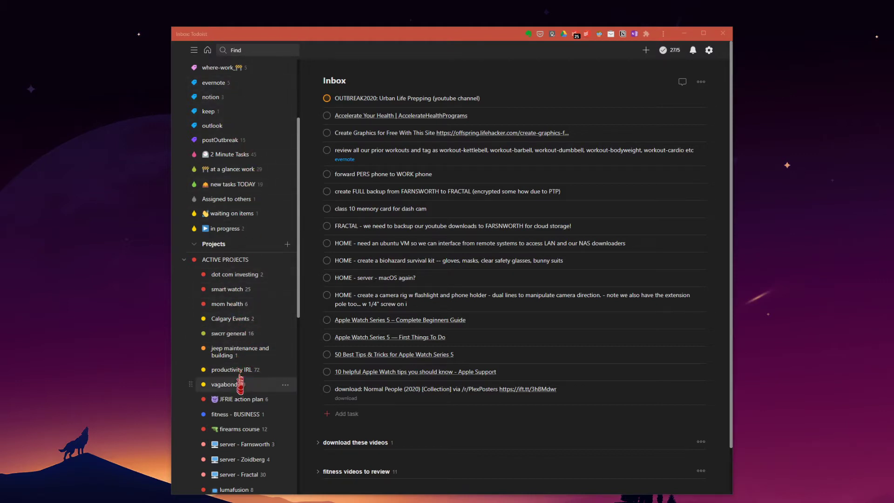
left_click(185, 261)
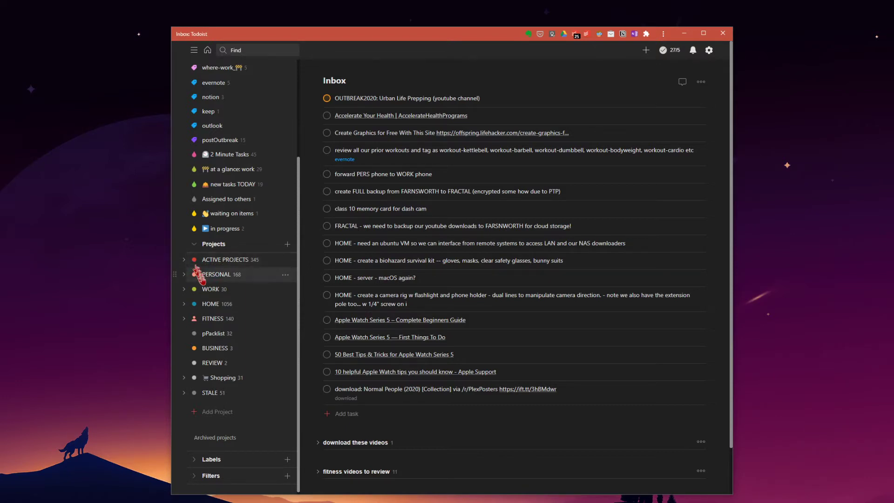
scroll(203, 280, "down", 1)
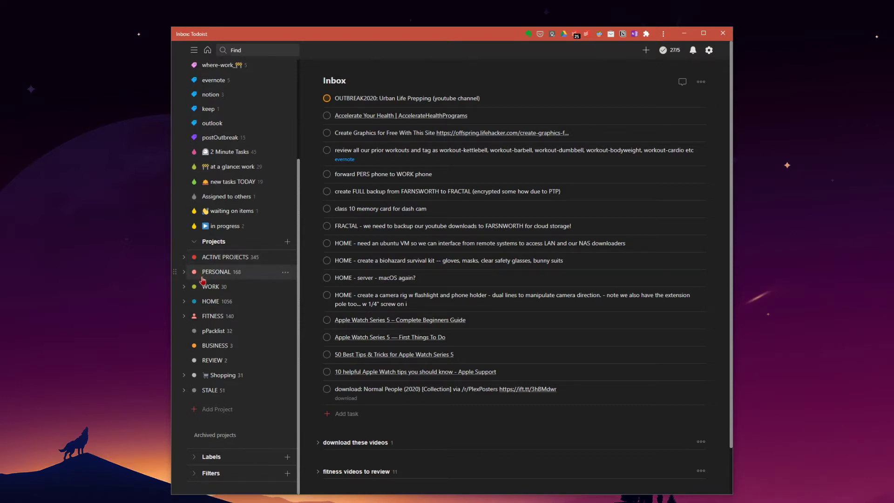
left_click(184, 258)
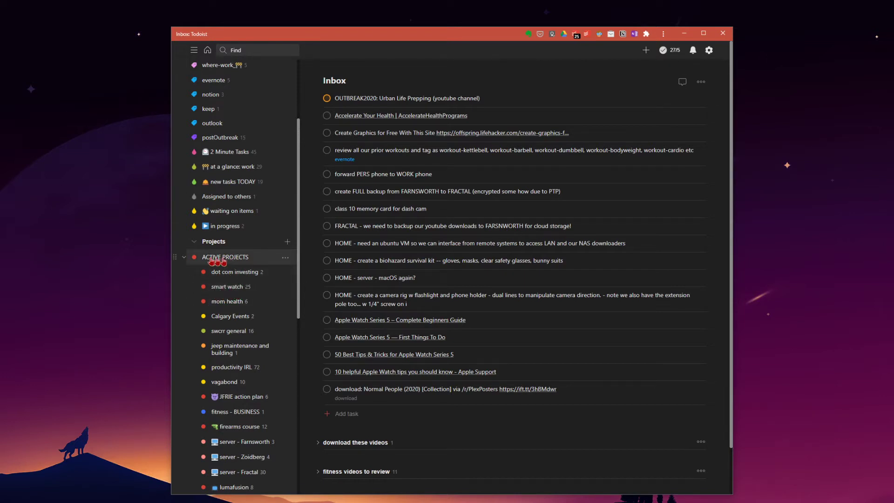
left_click(184, 259)
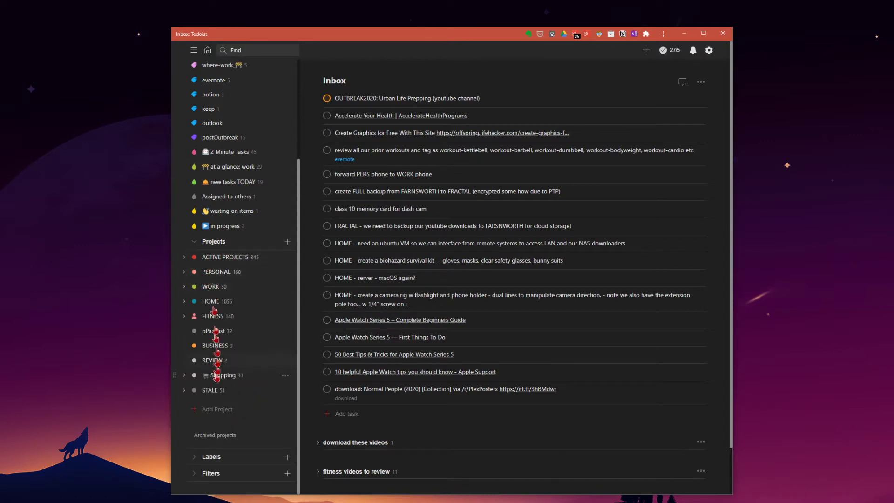
left_click(184, 257)
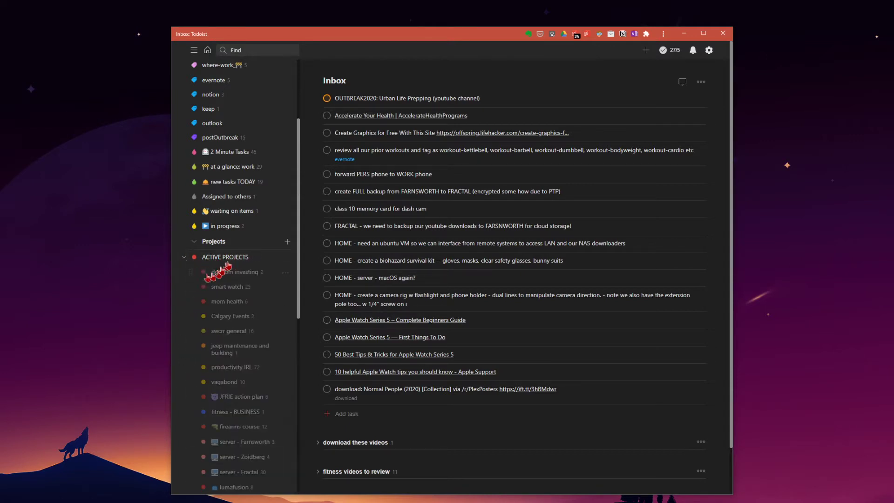
Expand Active Projects again to show its sub-projects and open the smart watch project.
scroll(233, 282, "down", 5)
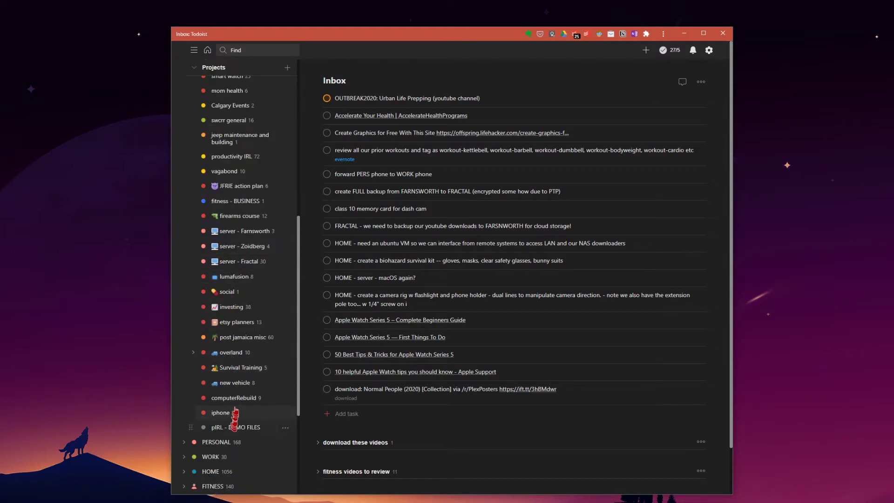
scroll(234, 396, "down", 3)
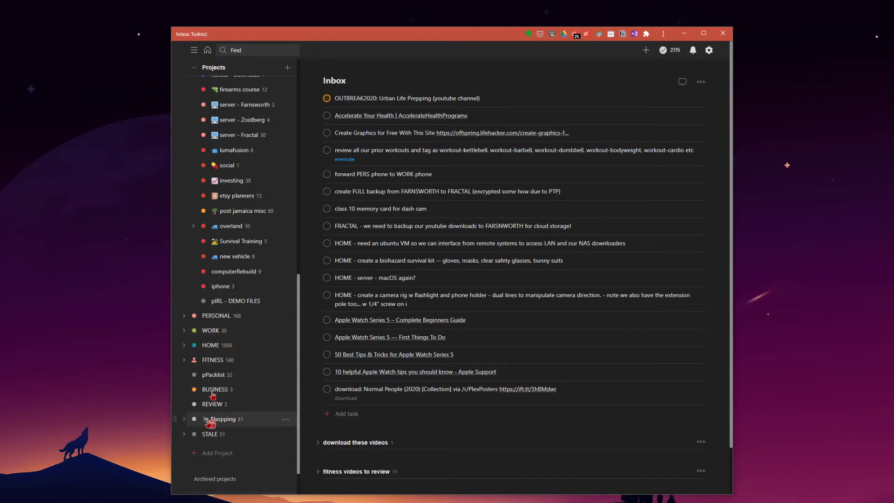
scroll(202, 385, "up", 1)
scroll(202, 384, "up", 5)
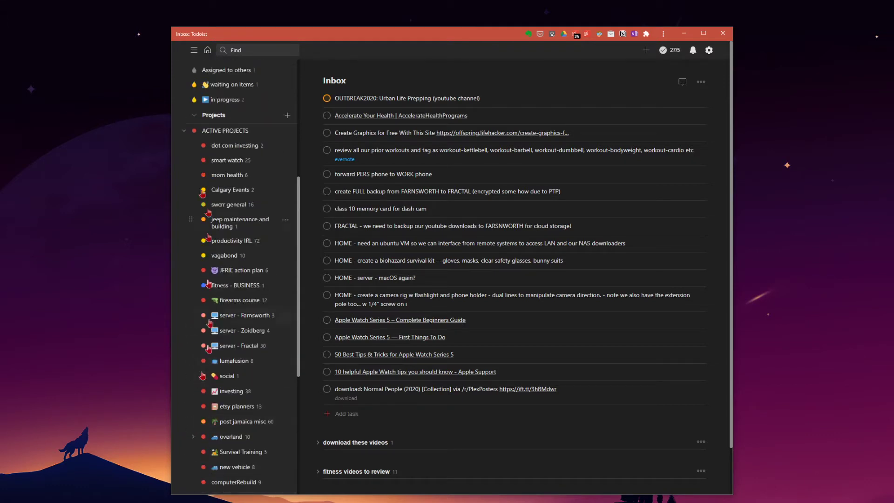
left_click(184, 135)
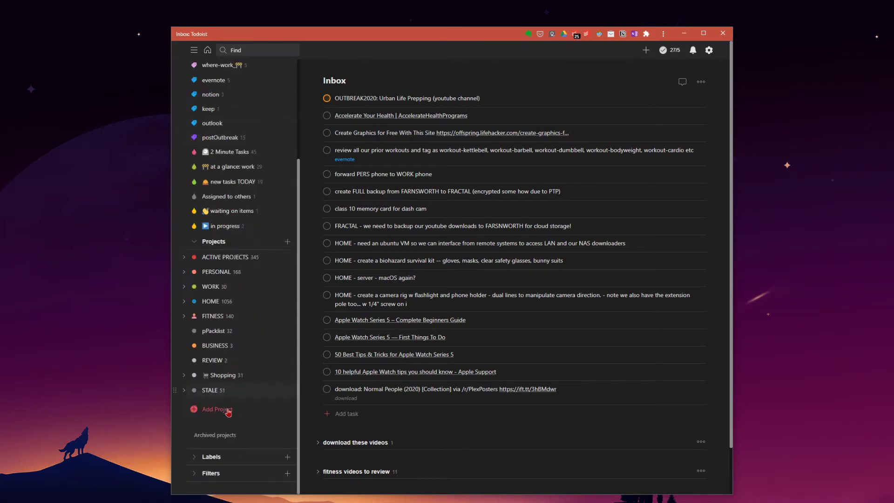
left_click(184, 257)
scroll(185, 263, "down", 3)
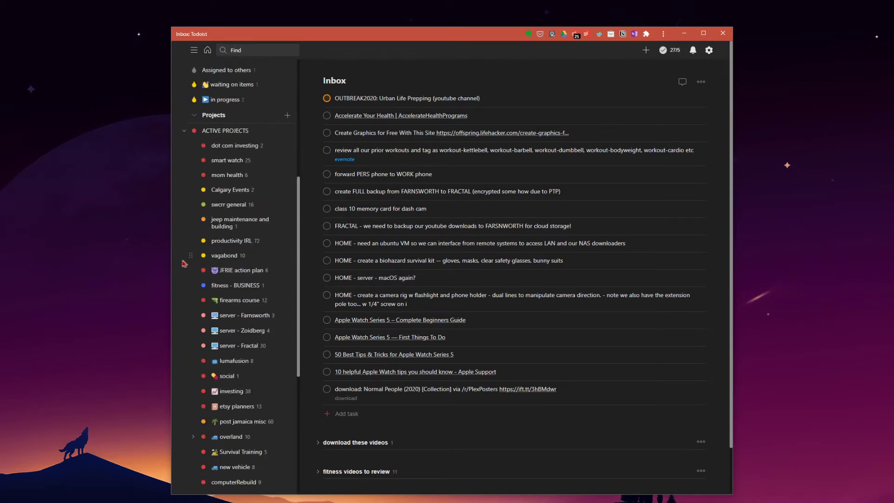
scroll(184, 262, "up", 1)
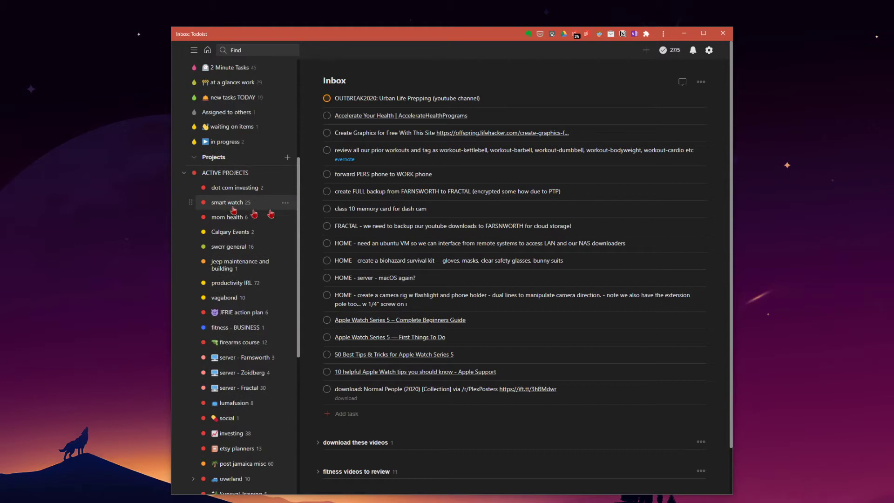
left_click(230, 204)
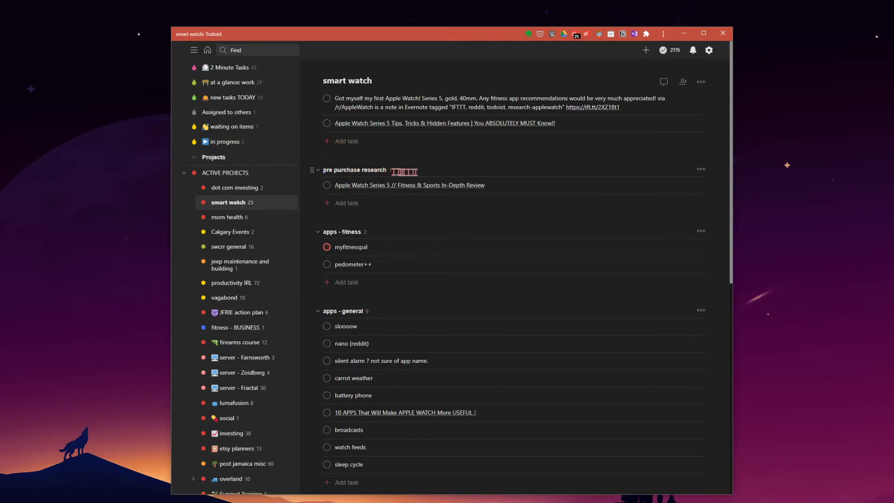
Add the section 'test section for the video' and drag it above pre purchase research.
left_click(702, 83)
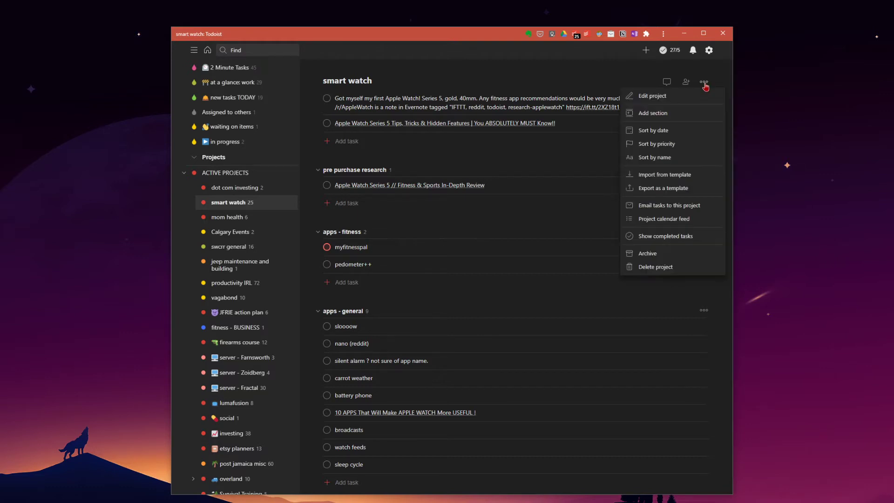
left_click(655, 115)
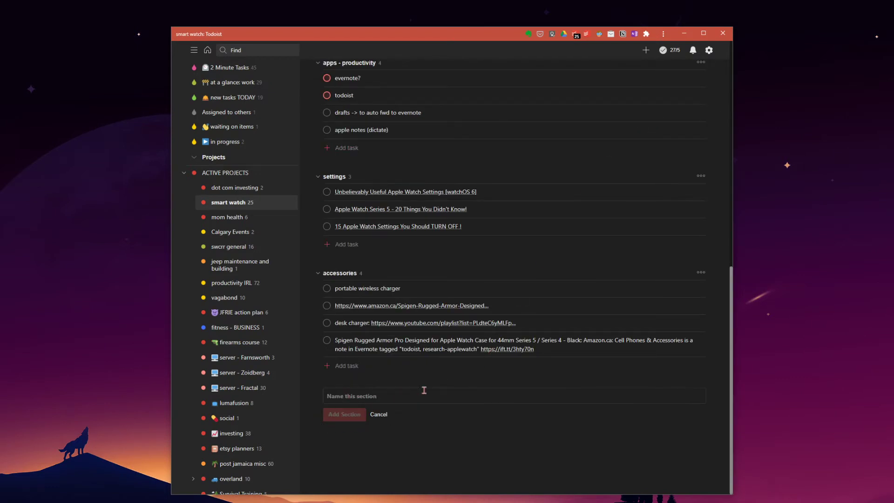
type("test section for the video")
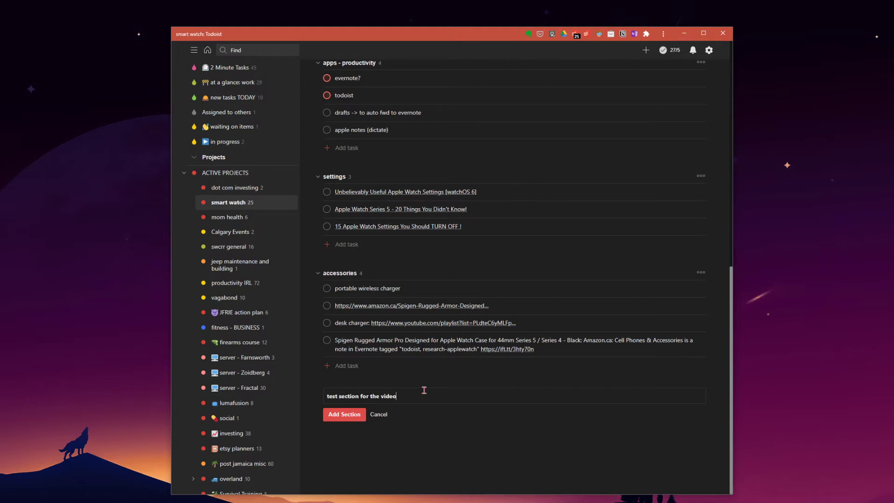
key("Return")
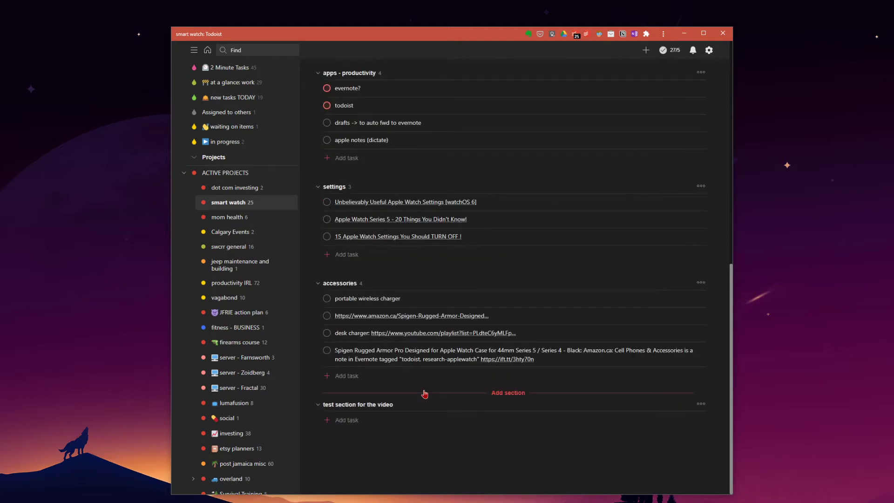
left_click_drag(314, 405, 316, 173)
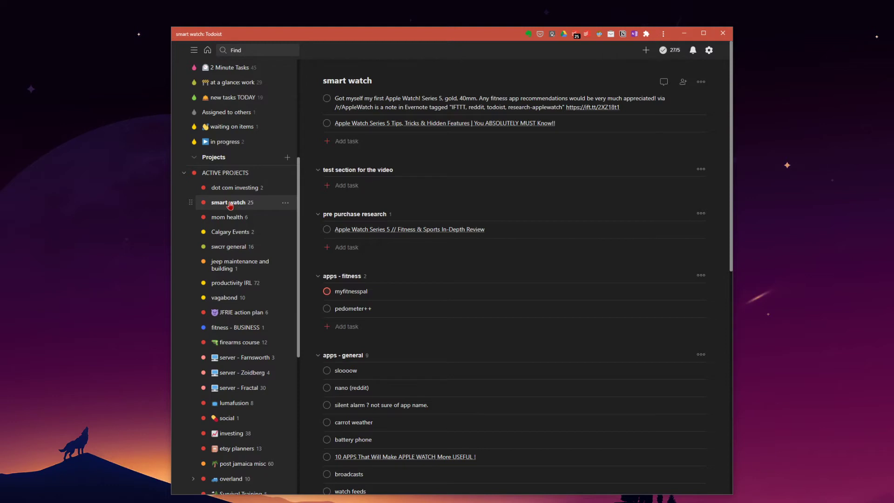
Quick-add the Inbox task 'smart watch task for the video' and drag it into the smart watch project.
scroll(227, 191, "up", 5)
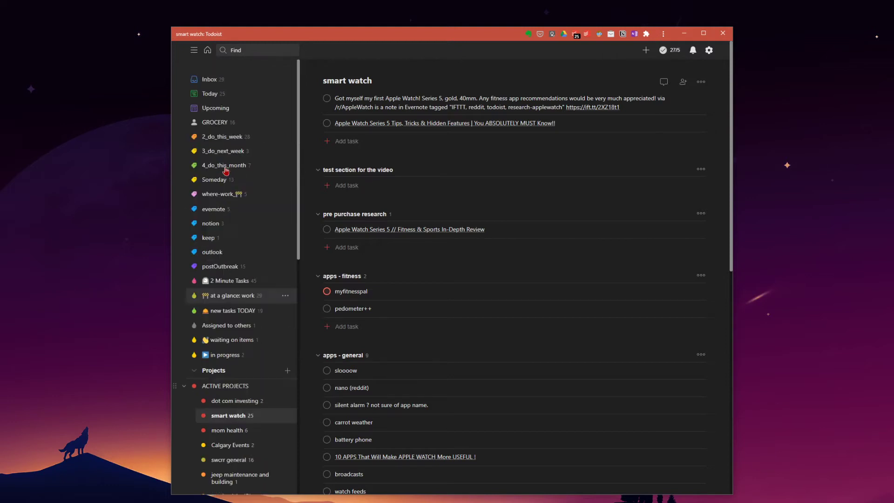
left_click(216, 83)
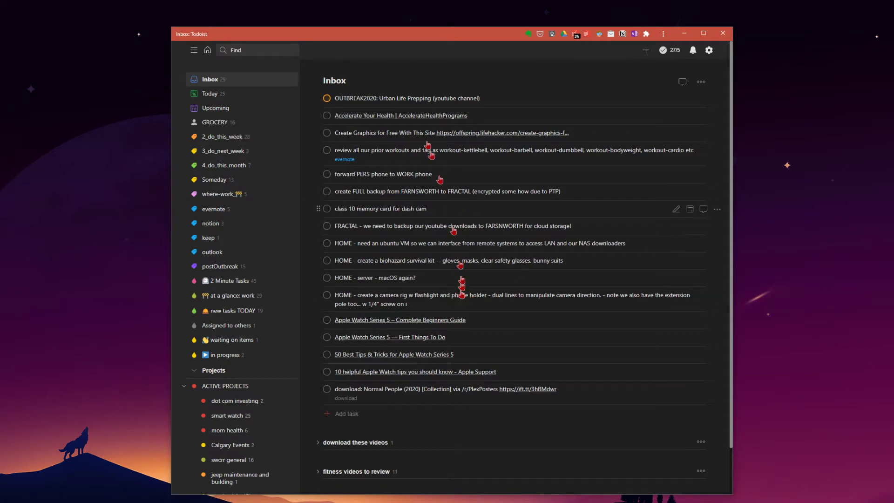
left_click(209, 81)
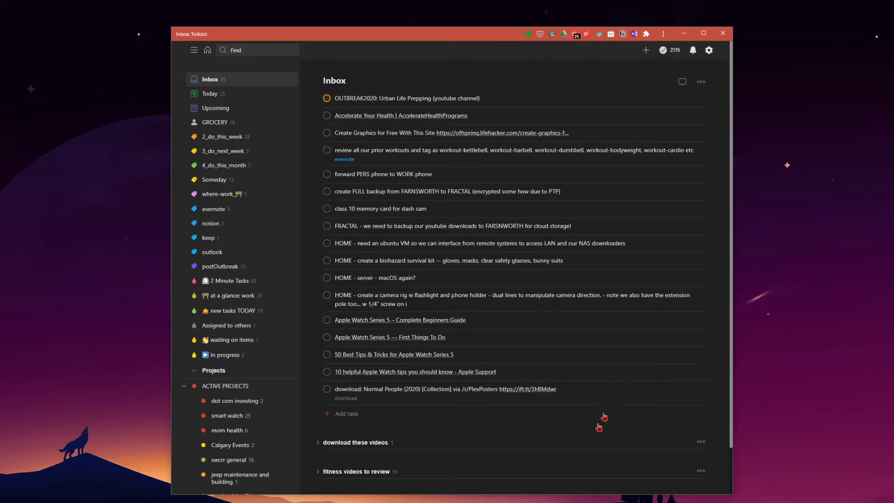
left_click(646, 50)
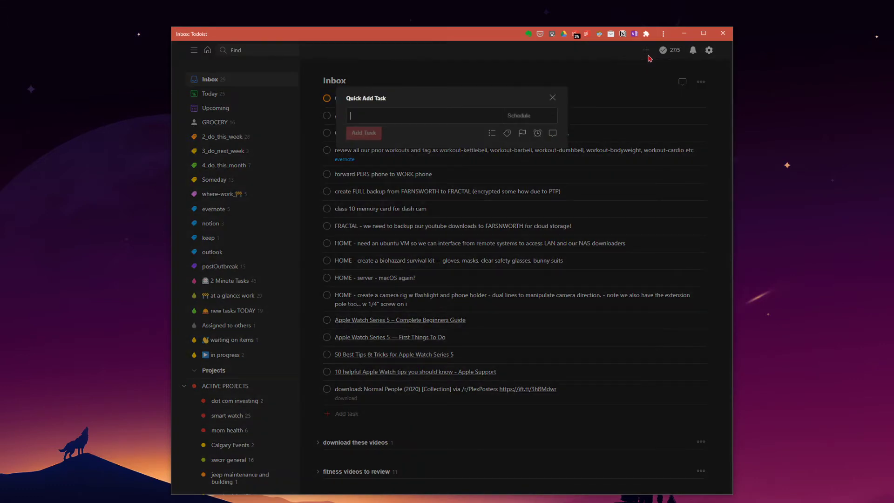
type("smart watch task for the video")
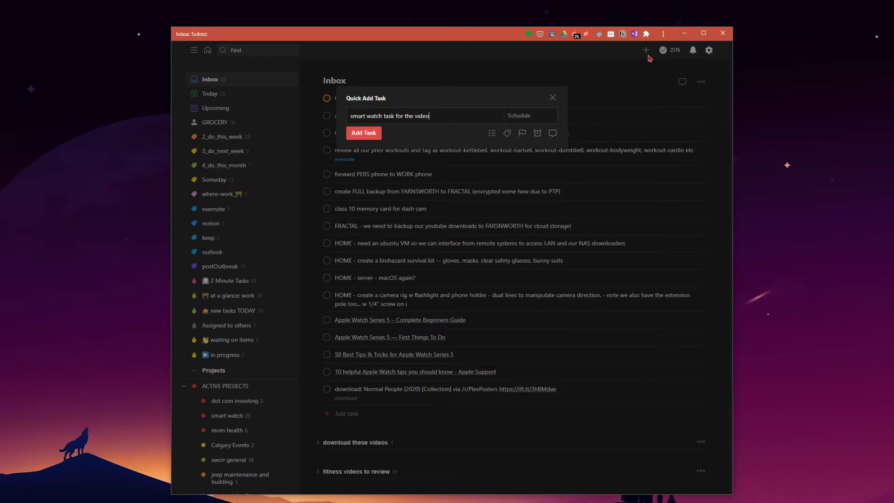
key("Return")
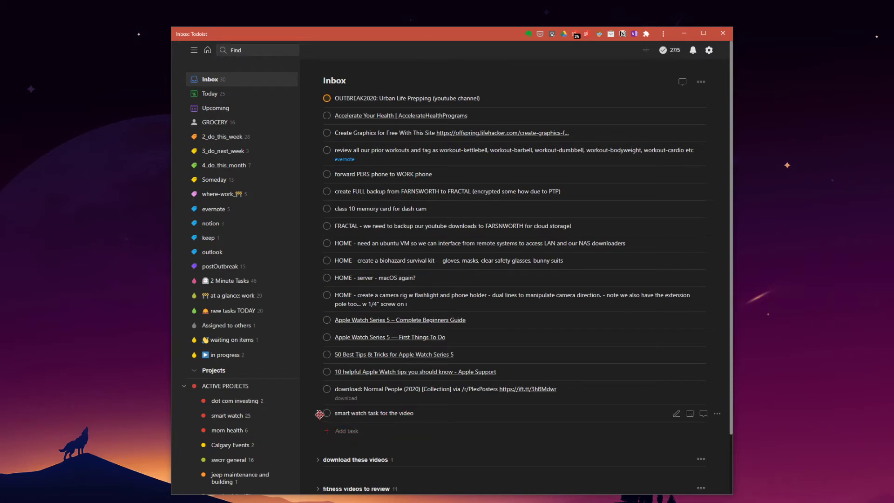
left_click_drag(319, 414, 231, 420)
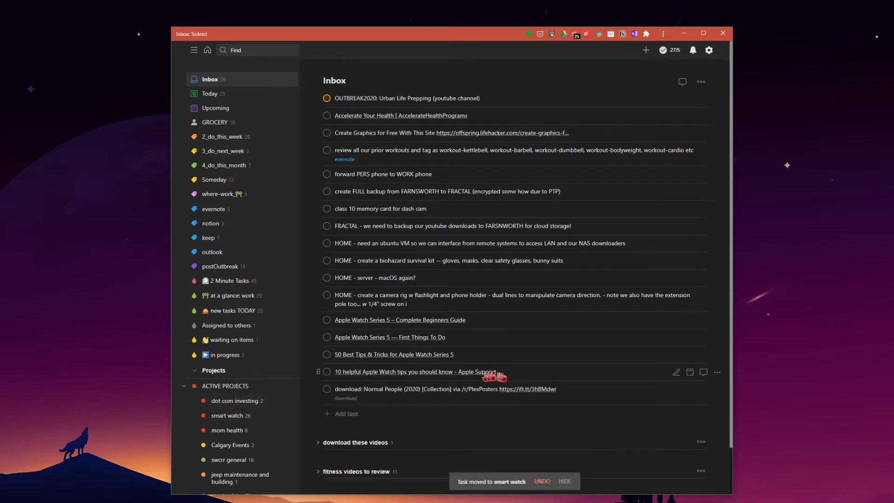
Select the four Apple Watch tip tasks and move them to smart watch under No Section.
left_click(516, 375, "shift")
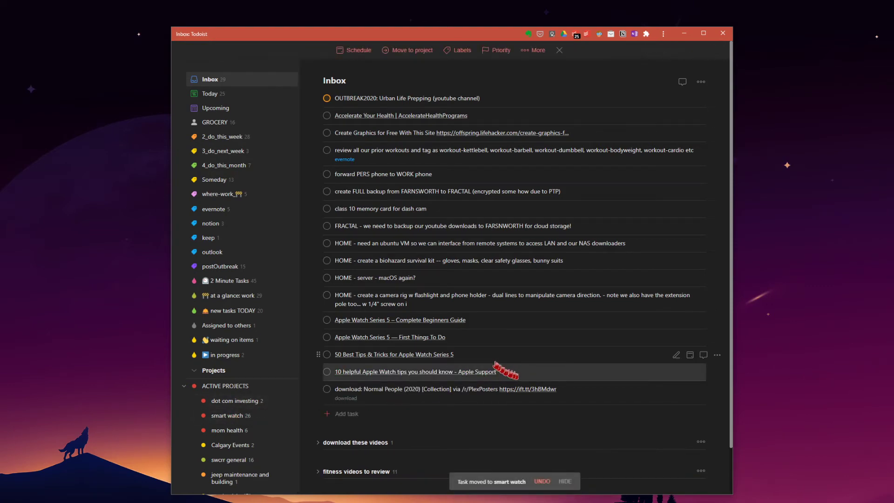
left_click(493, 359, "shift")
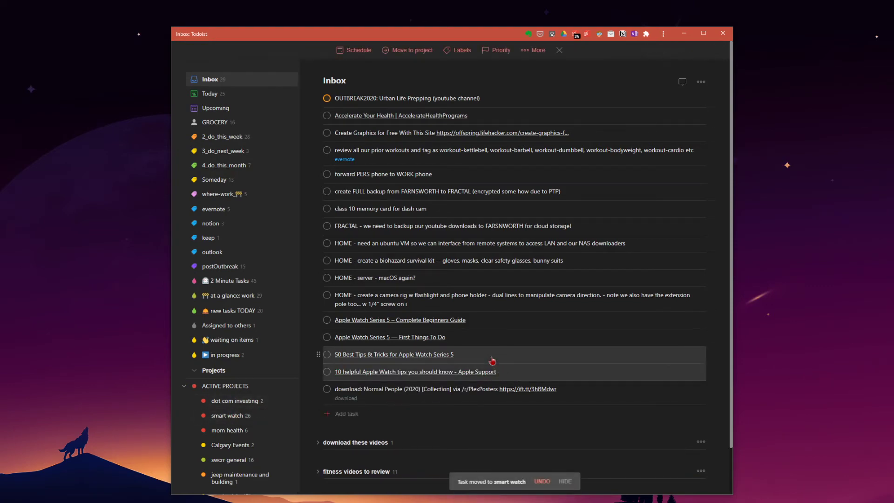
left_click(486, 339, "shift")
left_click(484, 322, "shift")
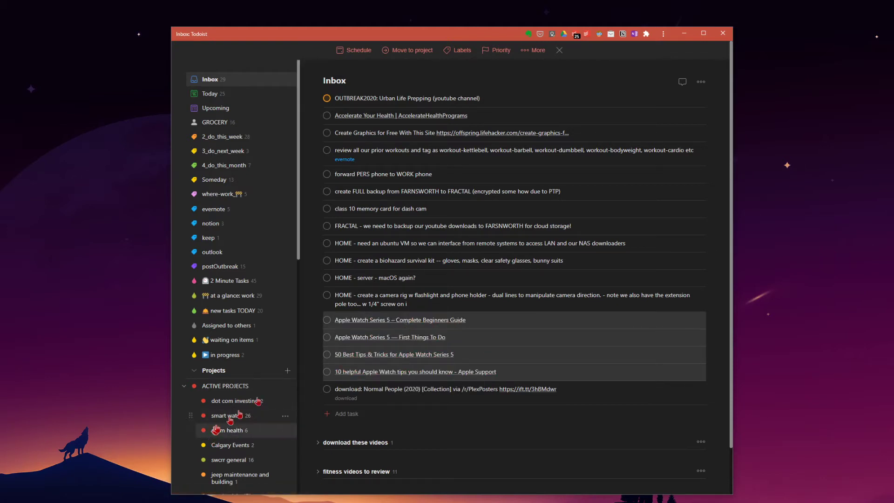
left_click(403, 54)
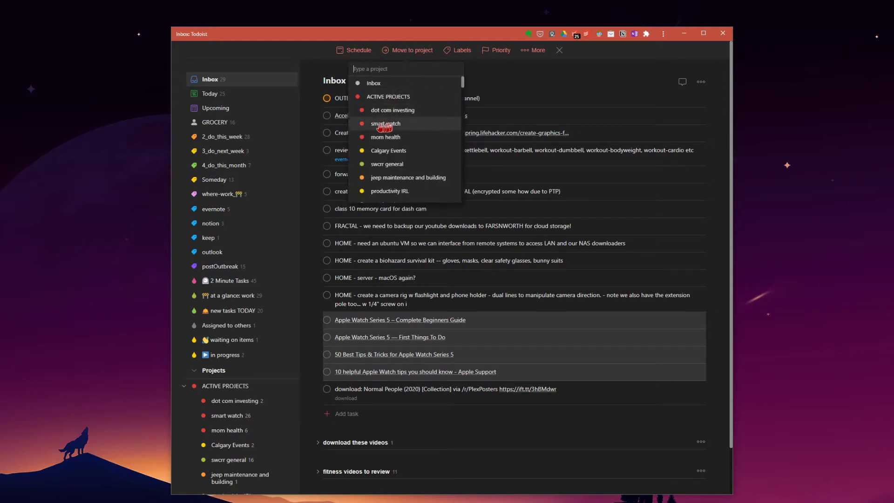
type("wwatc")
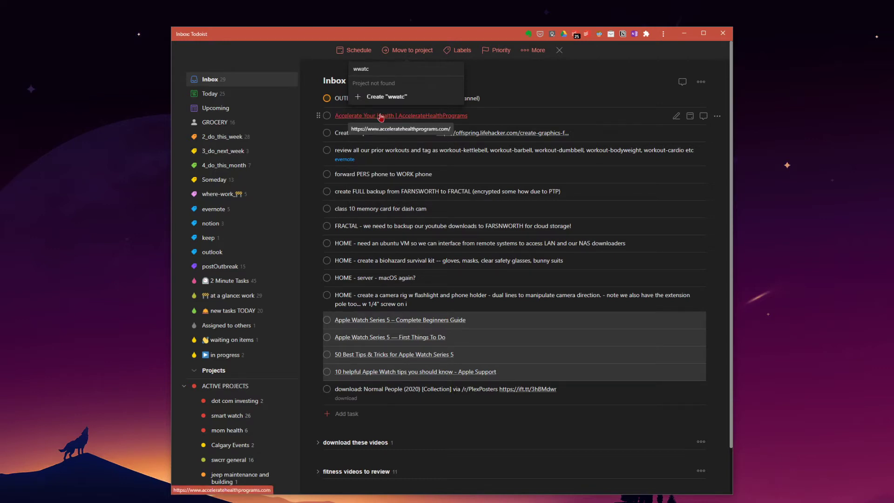
key("BackSpace")
type("at")
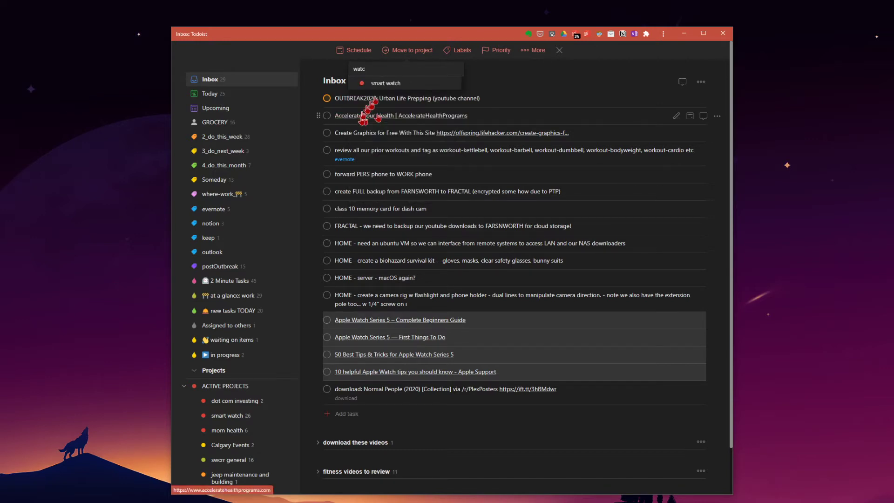
left_click(386, 84)
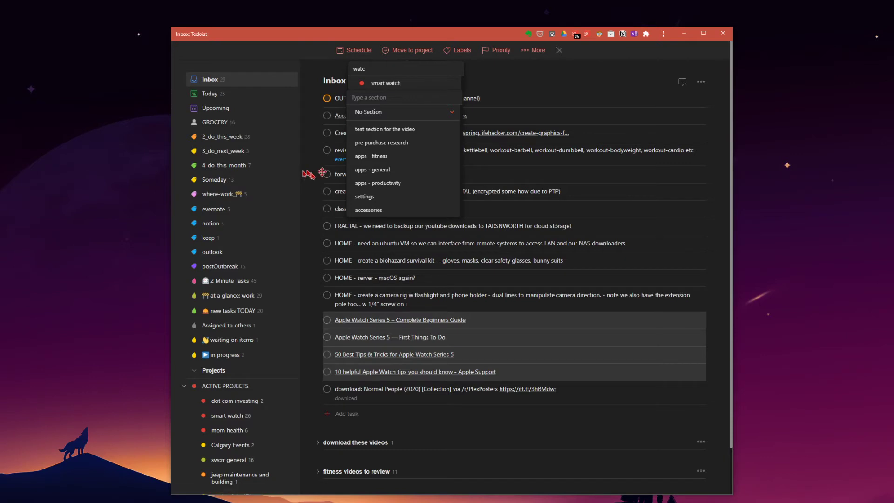
left_click(376, 116)
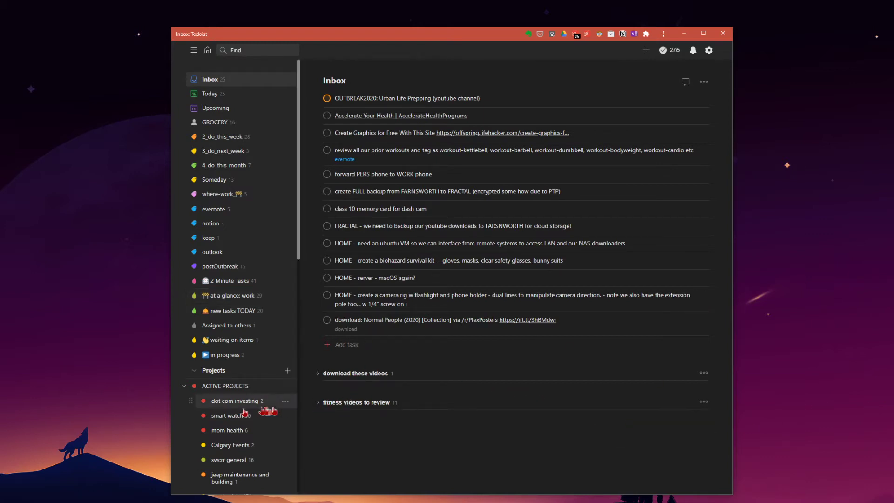
Open smart watch and check off 'smart watch task for the video'.
left_click(228, 414)
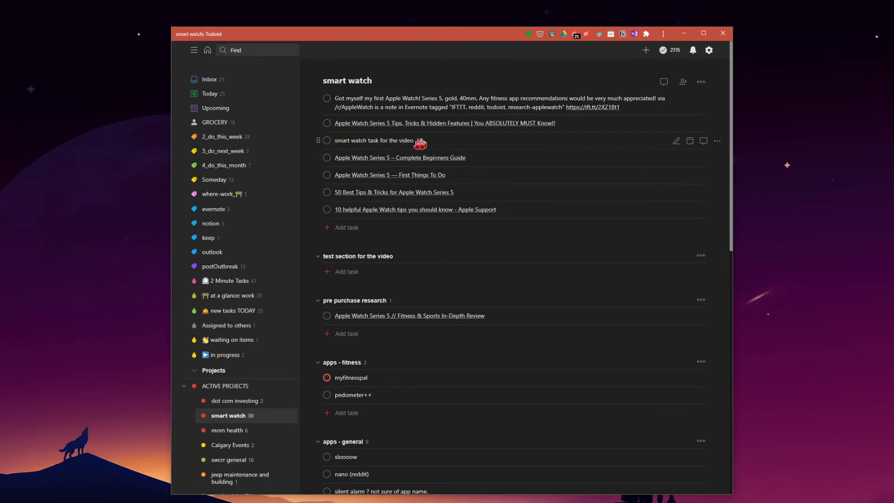
left_click(327, 141)
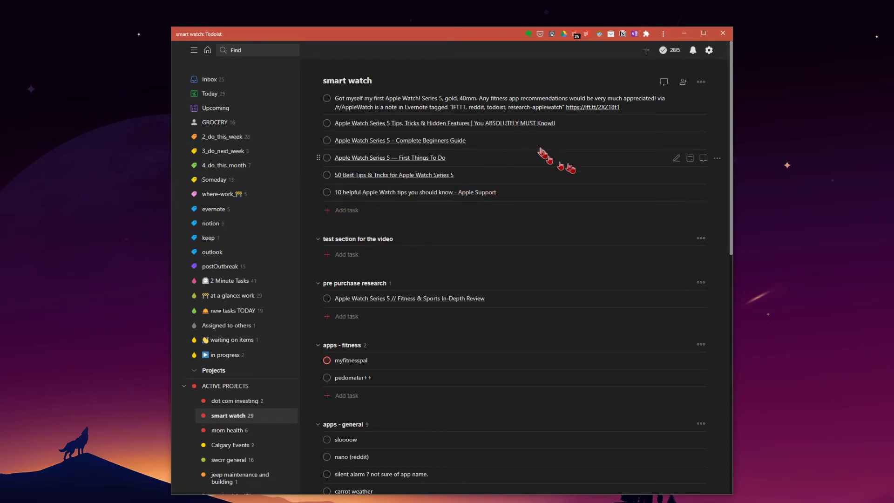
left_click(718, 158)
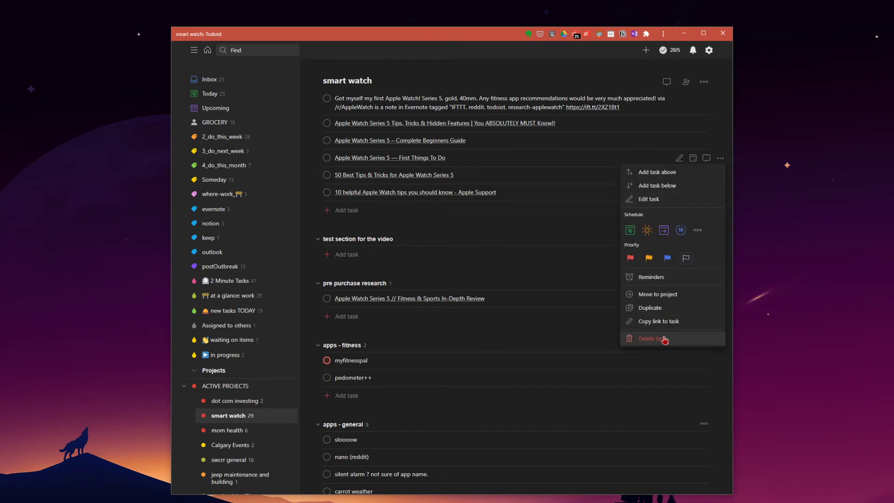
left_click(485, 220)
left_click(375, 230)
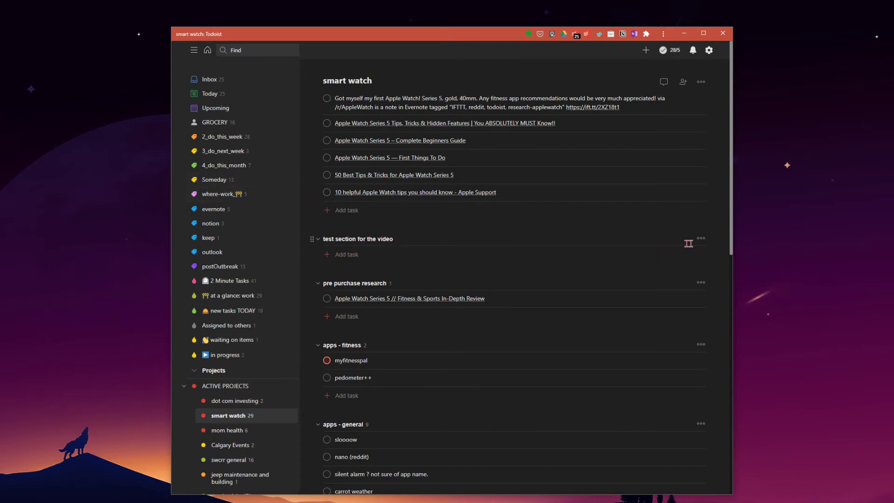
Delete the 'test section for the video' section and confirm the deletion.
left_click(702, 240)
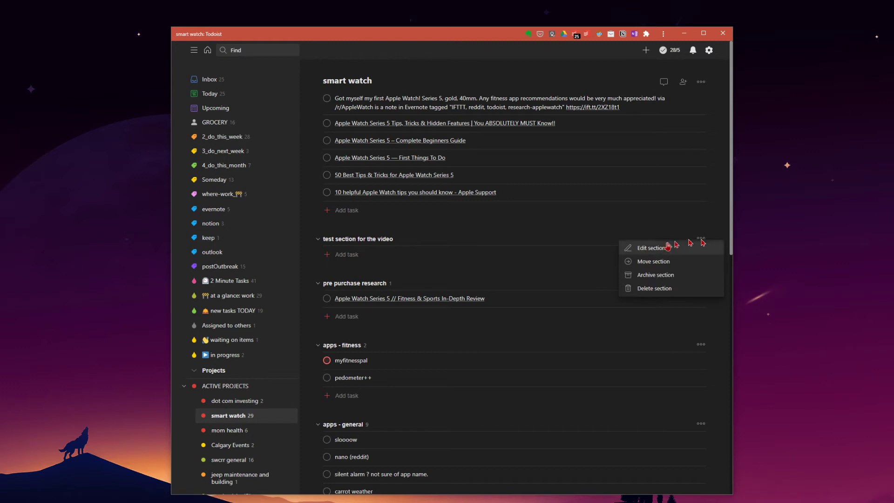
left_click(653, 290)
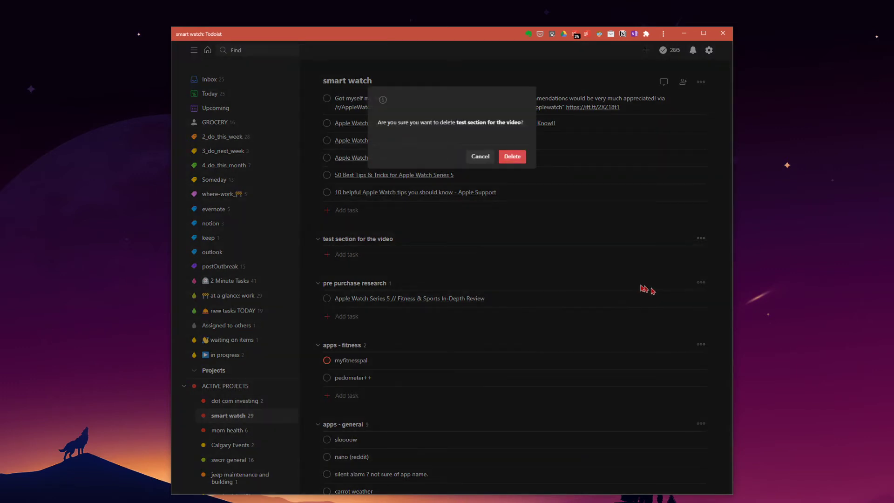
left_click(512, 157)
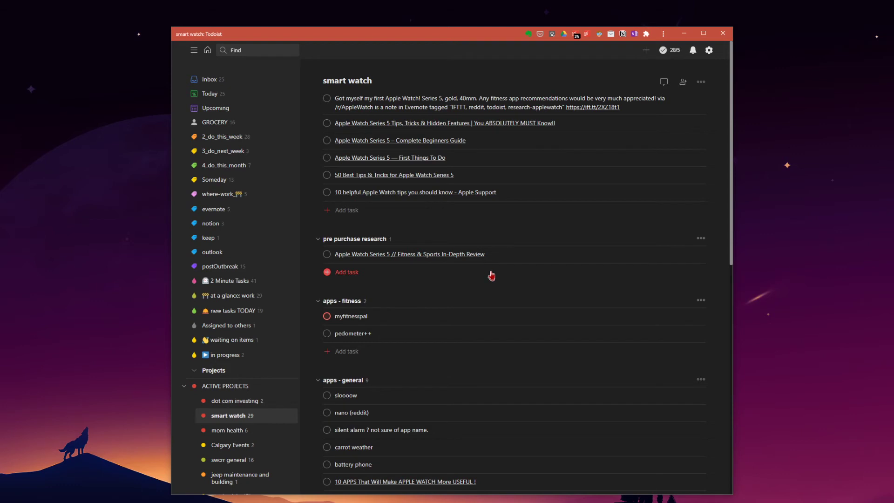
mouse_move(432, 290)
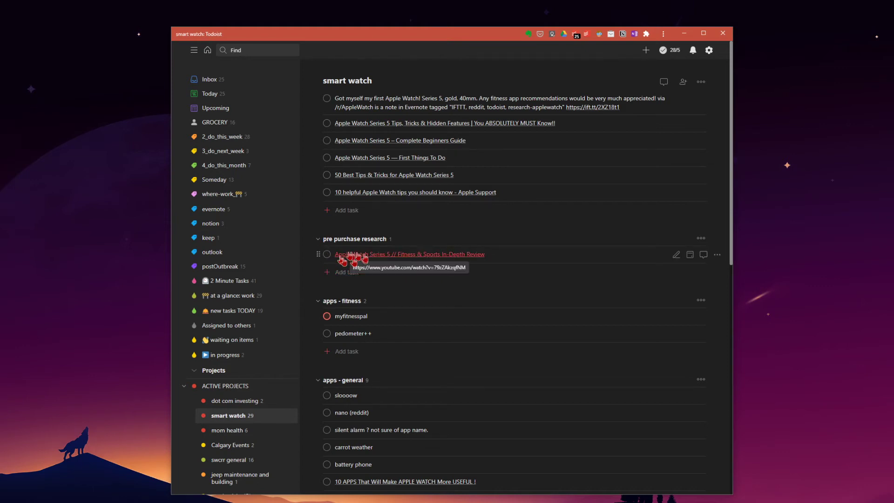
Collapse the pre purchase research, apps - fitness, apps - general, apps - productivity and settings sections.
left_click(318, 241)
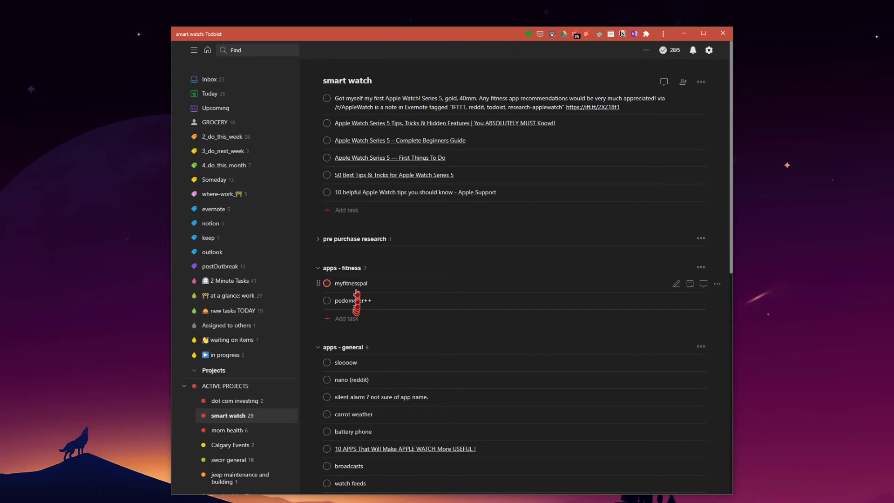
left_click(319, 269)
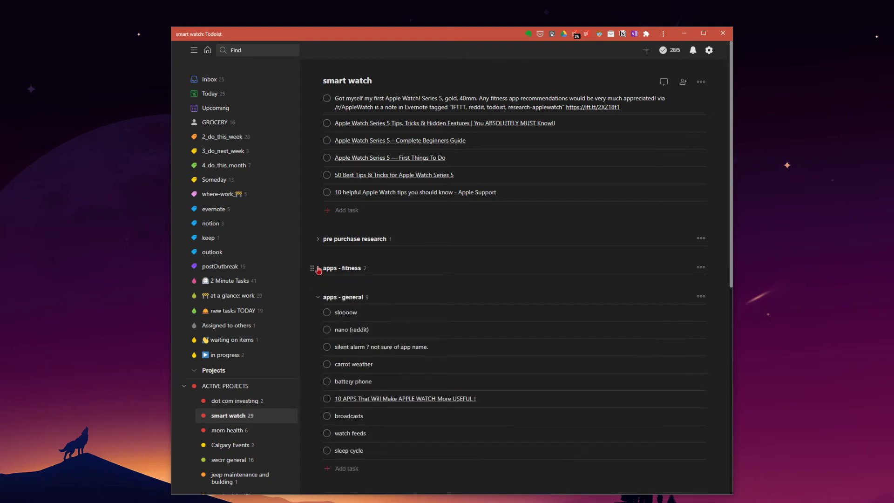
left_click(318, 298)
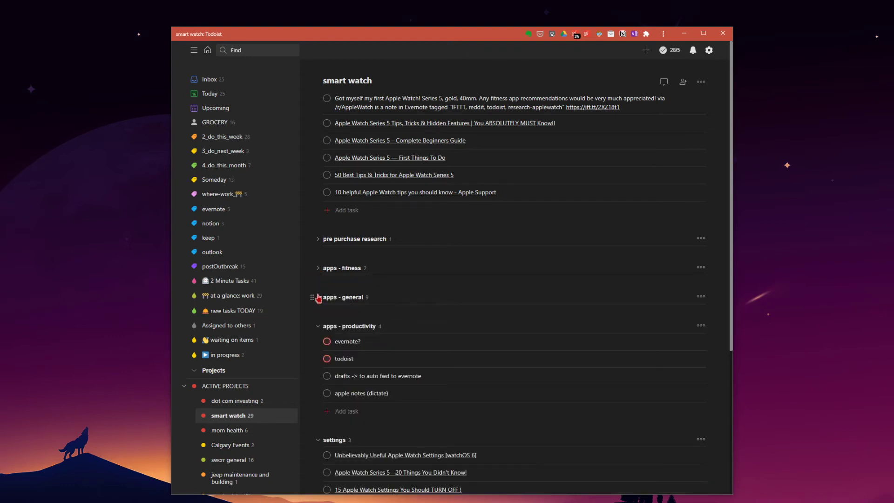
left_click(319, 327)
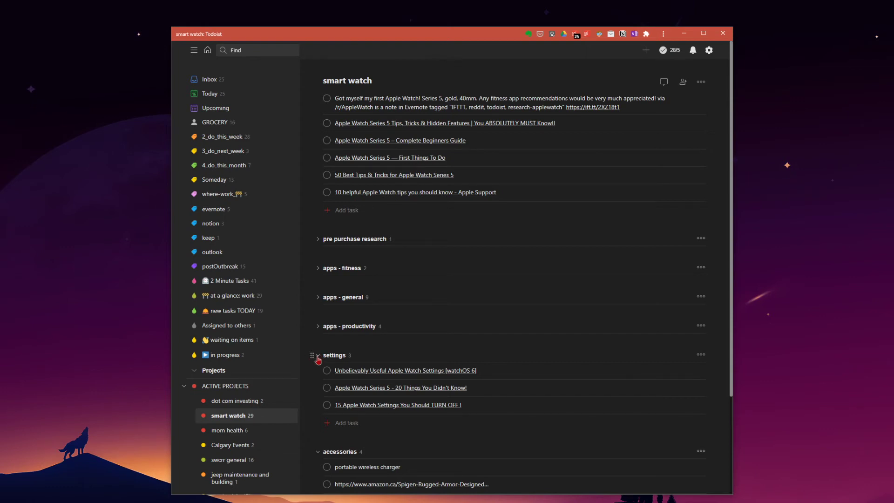
left_click(318, 356)
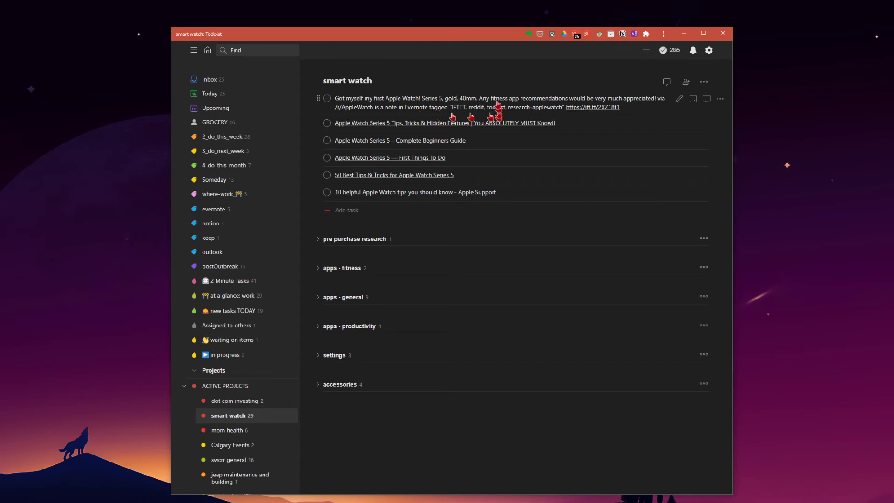
Move the first Apple Watch task into apps - fitness, below pedometer++.
left_click_drag(315, 97, 326, 268)
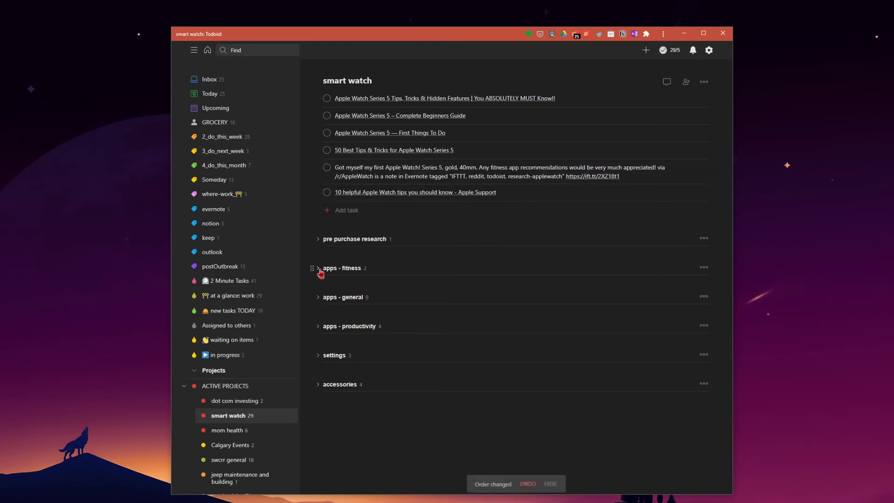
left_click(318, 268)
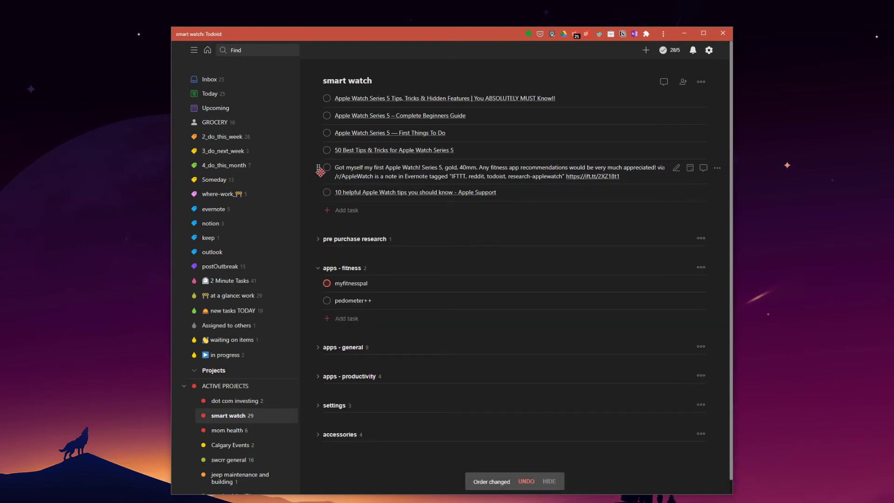
left_click_drag(319, 171, 317, 294)
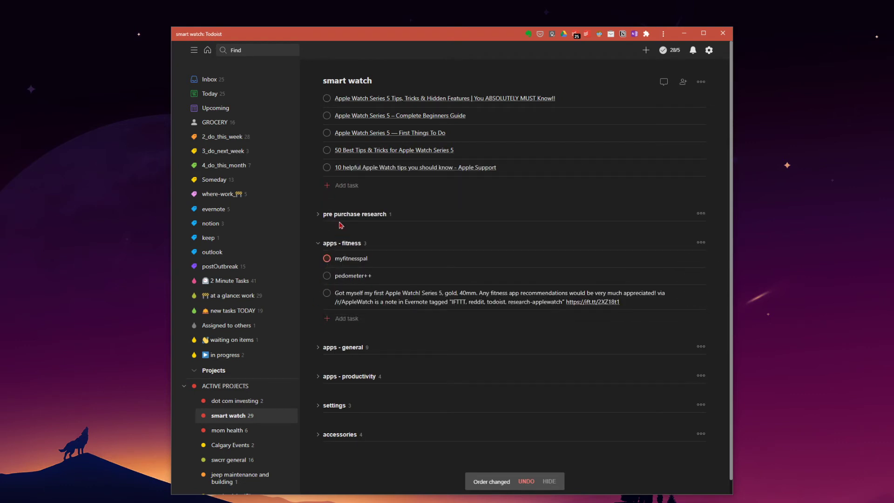
Expand all collapsed sections and drag the 10 helpful Apple Watch tips task into settings.
left_click(317, 215)
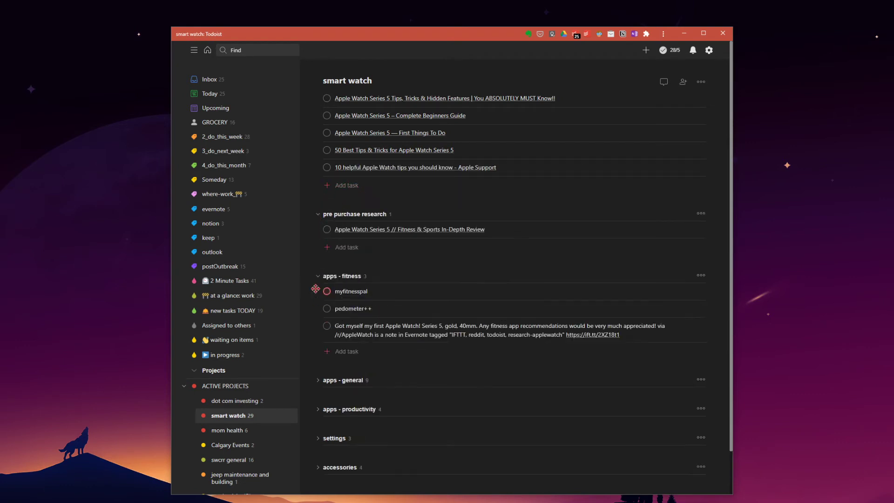
left_click(317, 380)
scroll(315, 400, "down", 5)
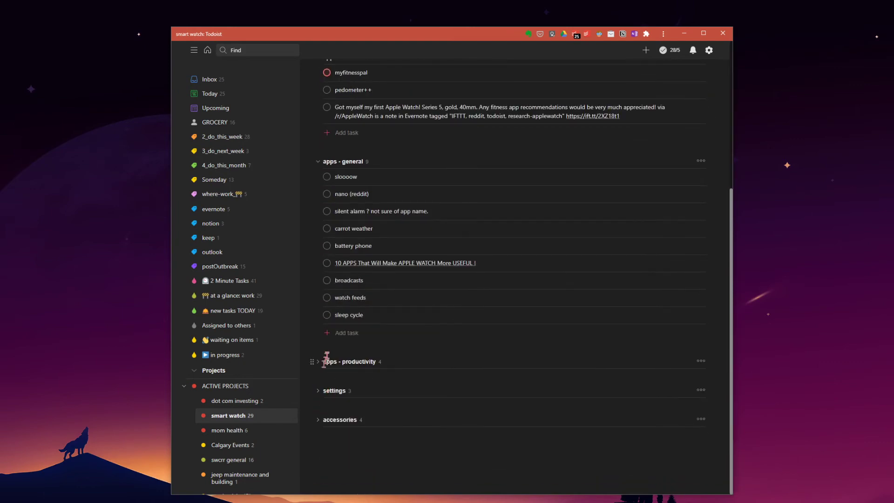
left_click(319, 363)
scroll(322, 419, "down", 2)
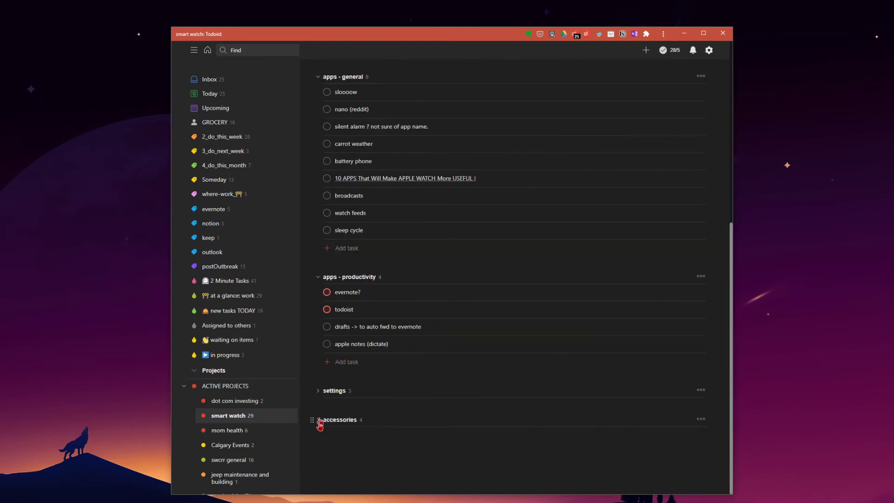
left_click(318, 421)
left_click(318, 391)
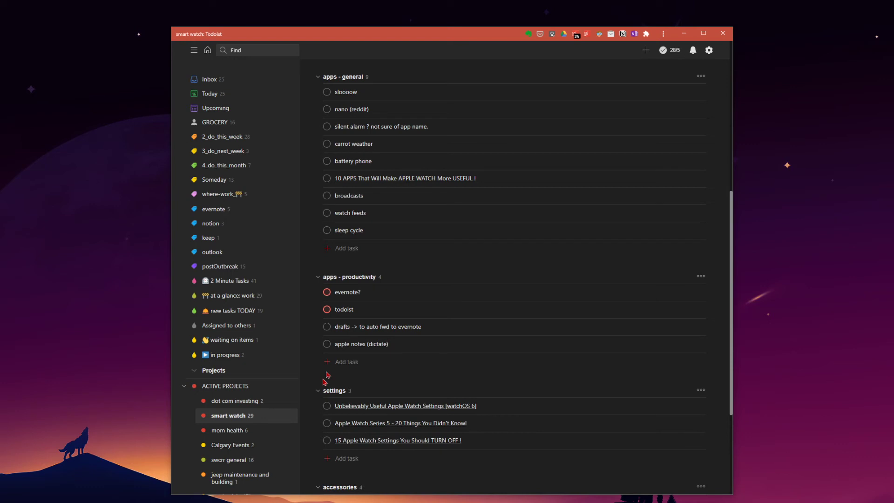
scroll(347, 274, "up", 7)
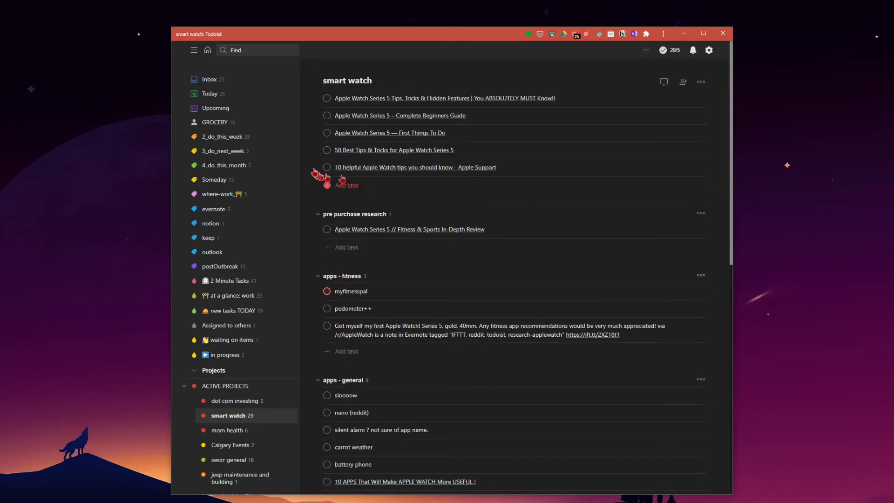
left_click_drag(318, 167, 312, 411)
Drag the 50 Best Tips, First Things To Do and Complete Beginners Guide tasks into settings.
scroll(321, 355, "up", 8)
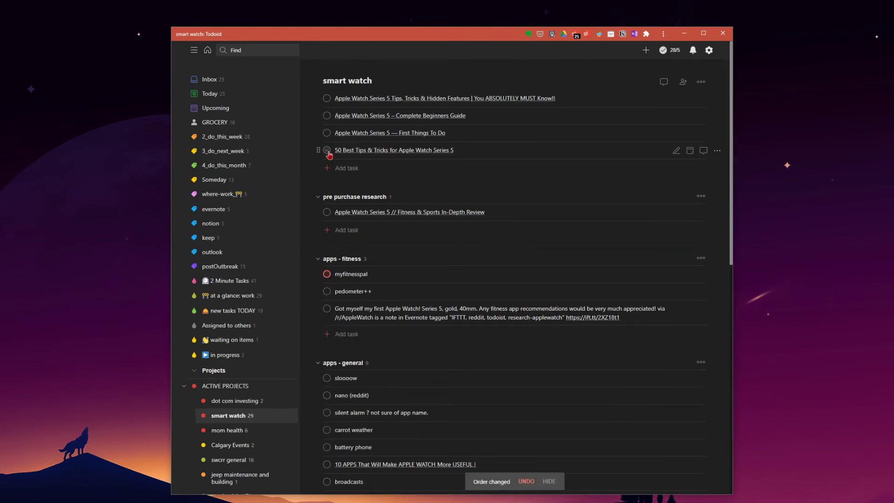
left_click_drag(318, 147, 315, 414)
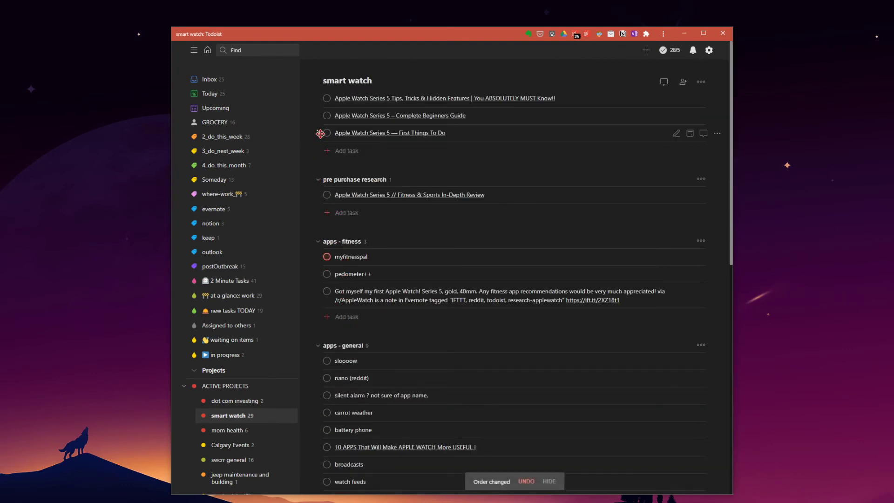
left_click_drag(320, 133, 319, 355)
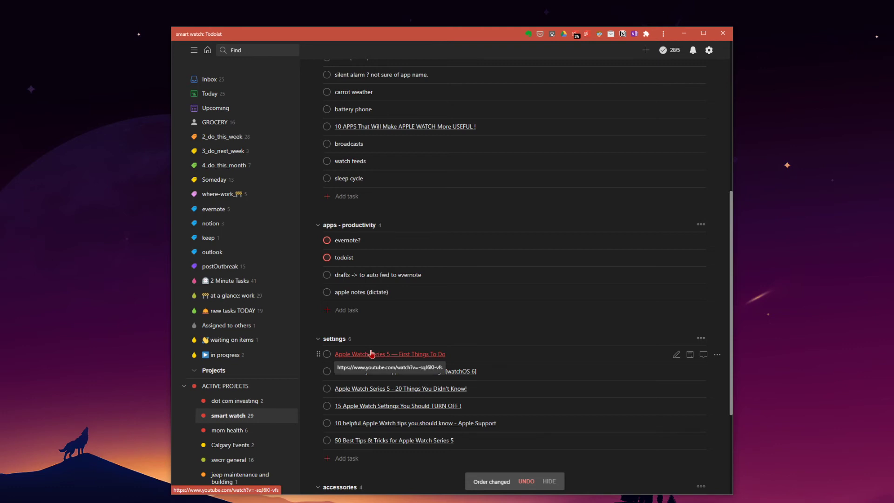
scroll(375, 340, "up", 6)
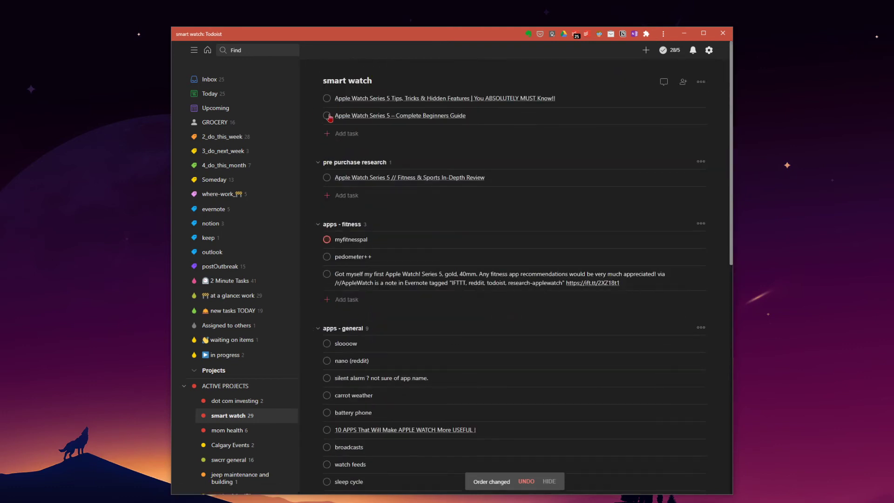
left_click_drag(318, 115, 319, 378)
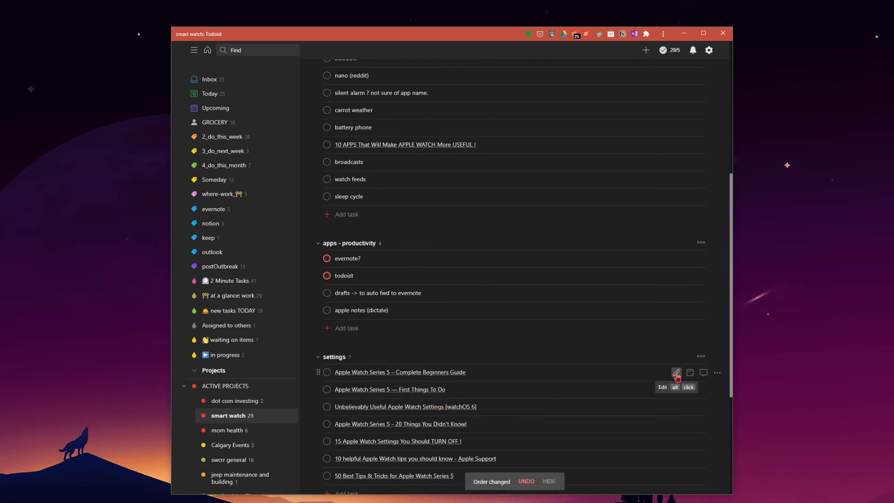
left_click(677, 373)
Give the Complete Beginners Guide task Priority 1.
left_click(686, 392)
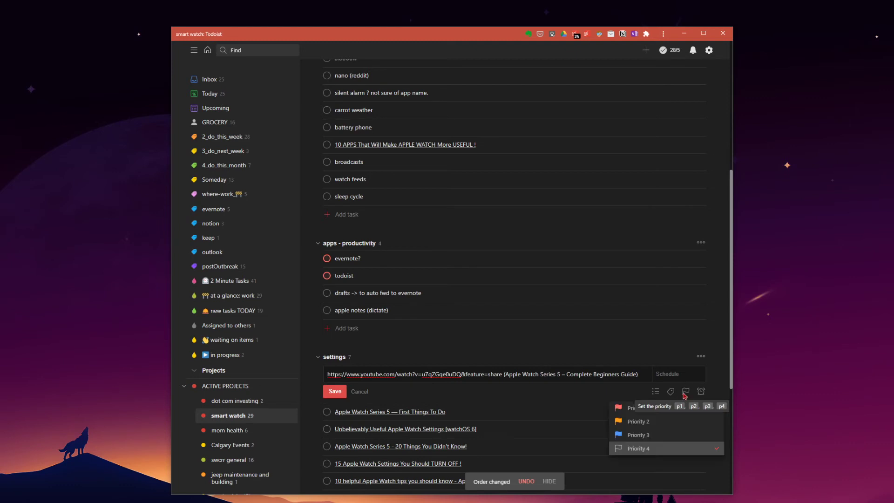
left_click(673, 412)
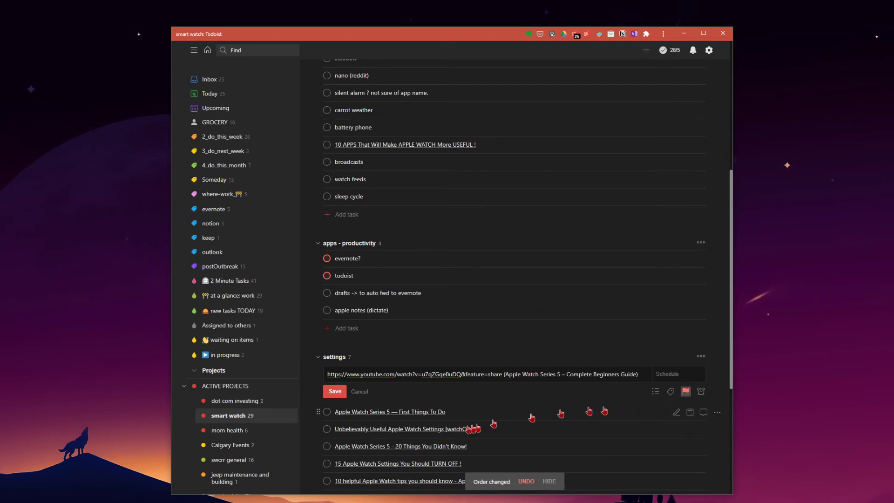
left_click(676, 413)
Give the First Things To Do task Priority 1.
left_click(676, 429)
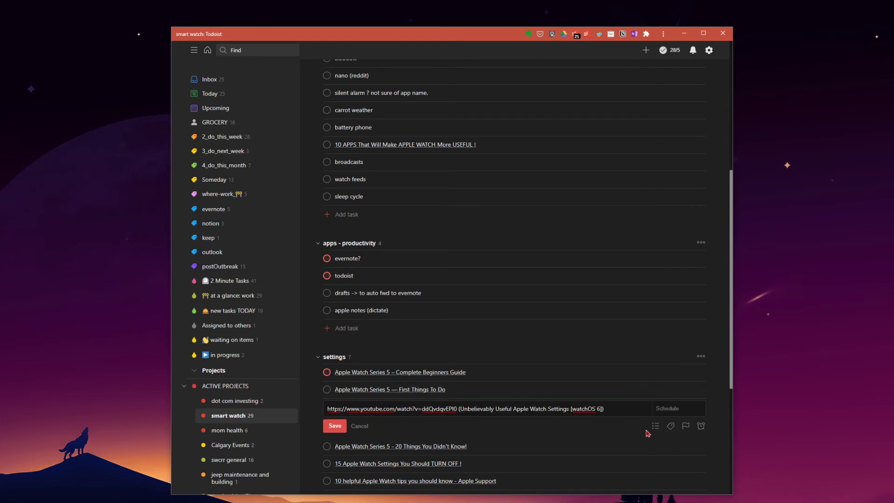
left_click(344, 429)
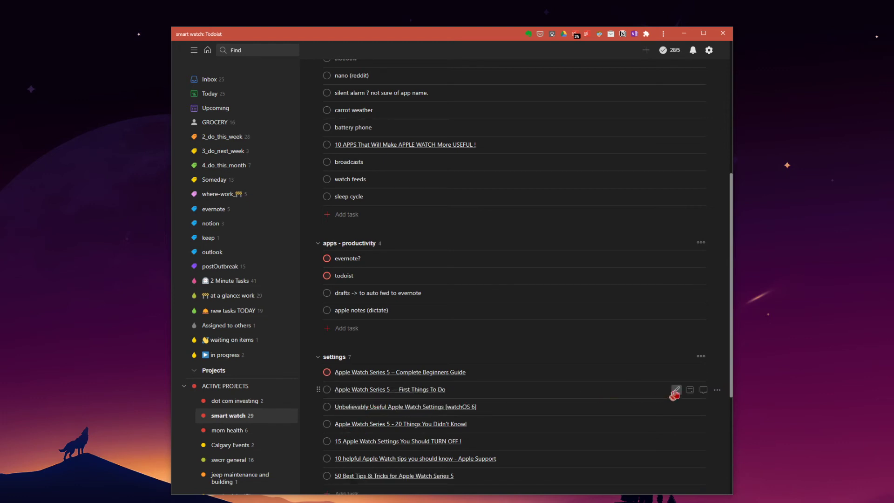
left_click(676, 391)
left_click(685, 410)
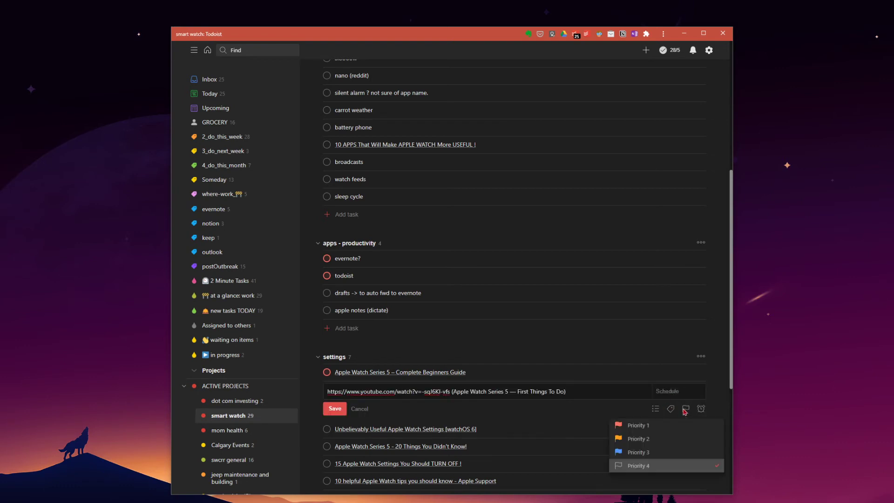
left_click(649, 426)
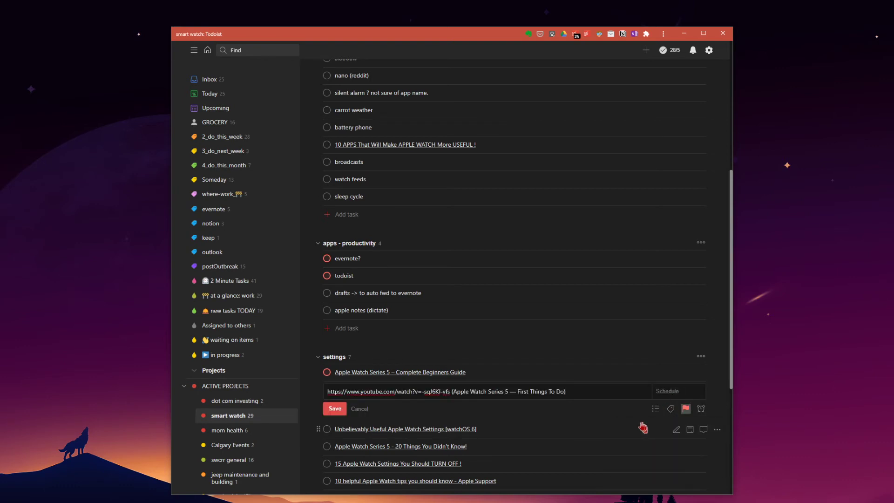
left_click(334, 409)
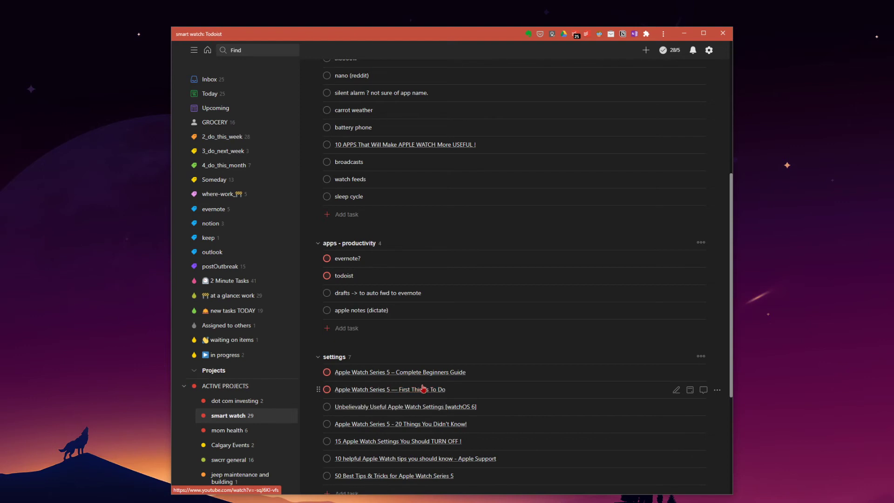
scroll(396, 390, "up", 1)
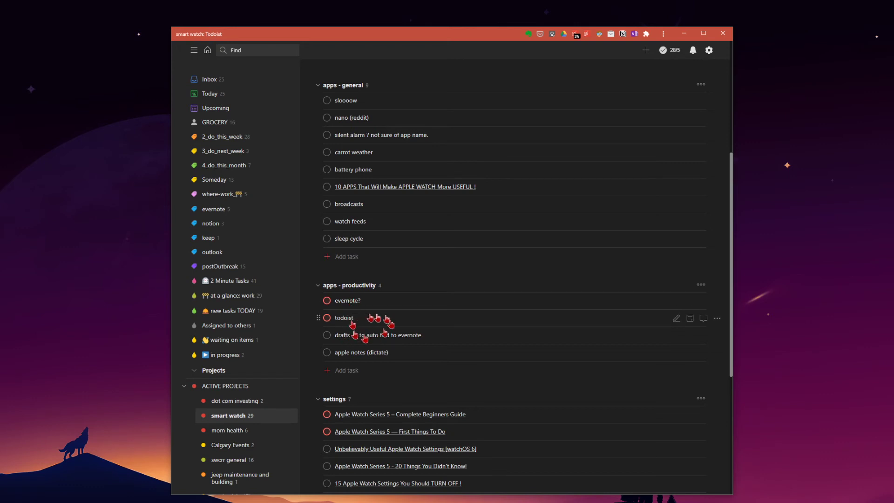
Drag the Tips, Tricks & Hidden Features task from the top of smart watch into settings.
scroll(340, 331, "up", 2)
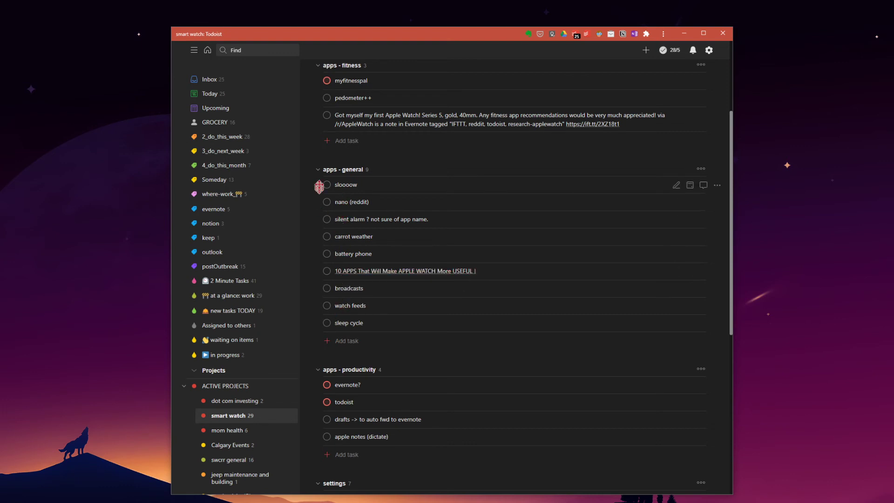
scroll(335, 200, "up", 3)
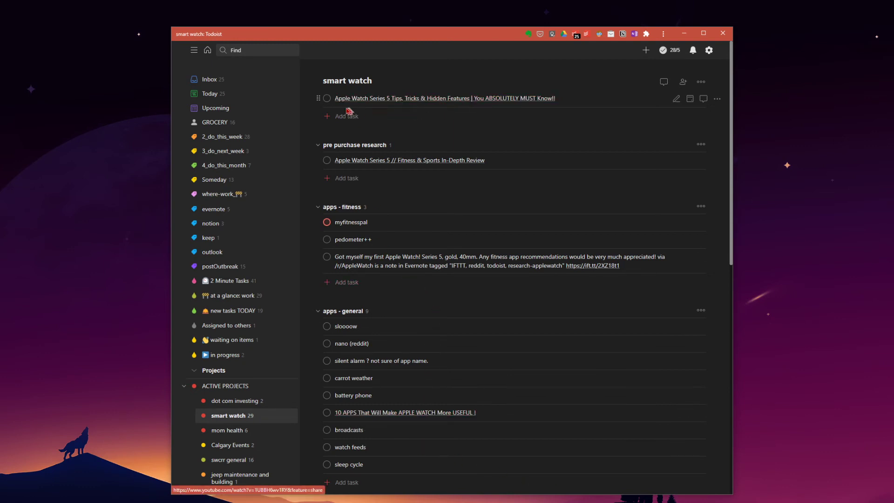
left_click_drag(318, 98, 319, 312)
scroll(360, 299, "up", 8)
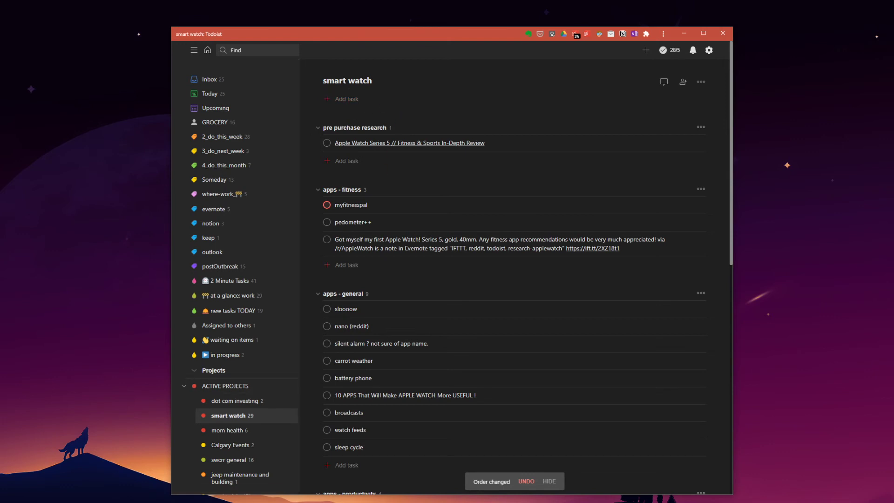
Start saving the order update email as a Todoist task and choose its project.
key("alt+Tab")
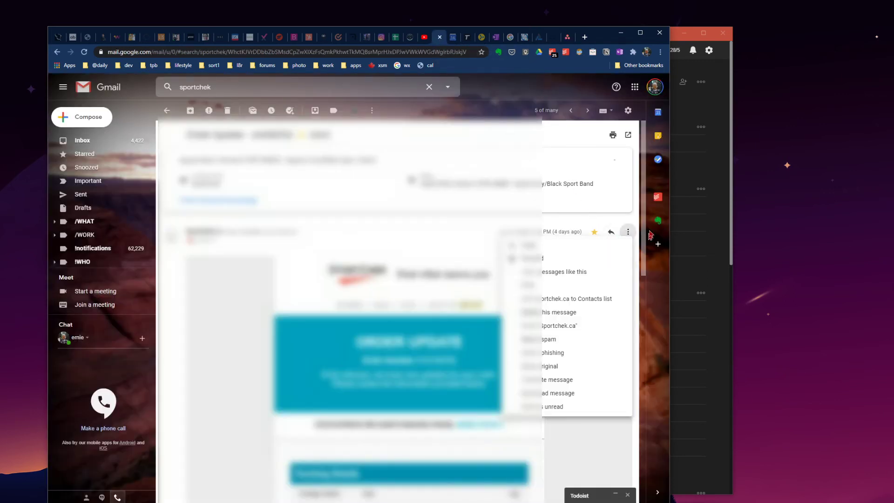
left_click(657, 197)
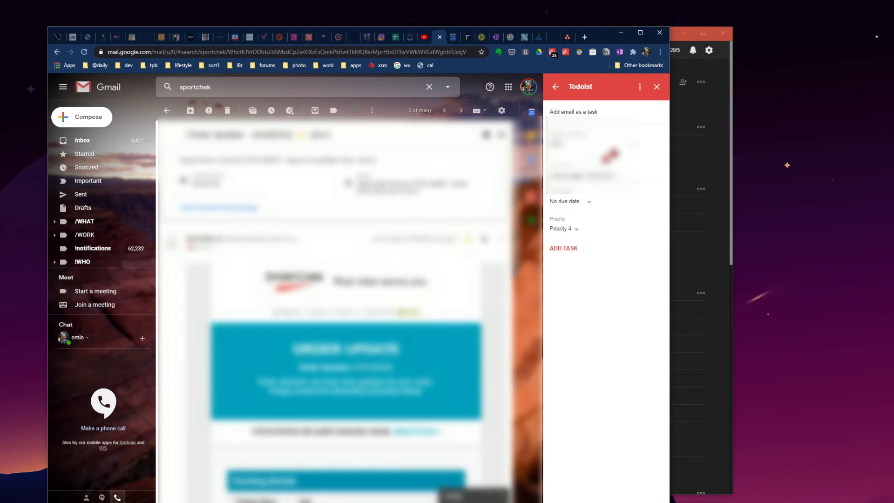
left_click(615, 147)
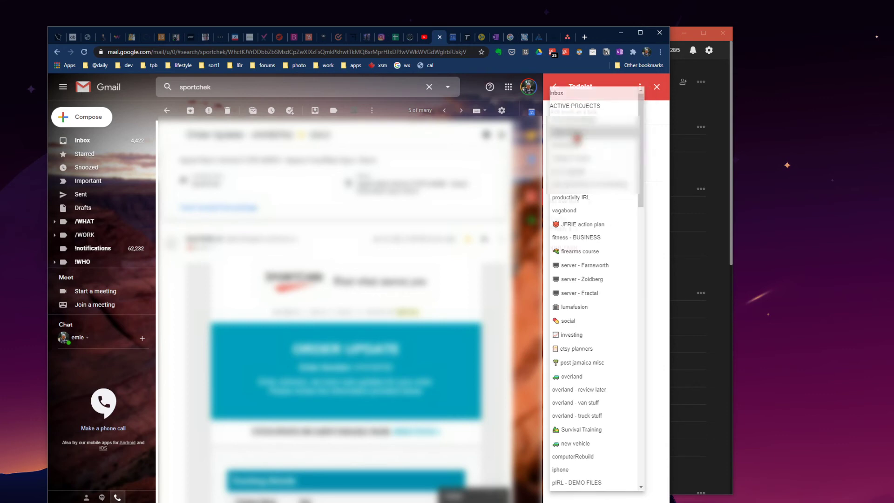
left_click(577, 134)
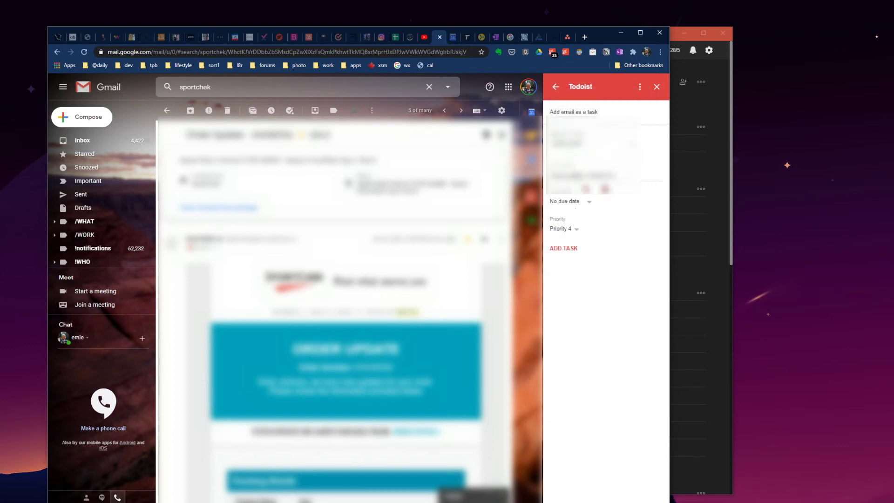
Add the email task with Priority 1 and no due date, then return to Todoist.
left_click(590, 205)
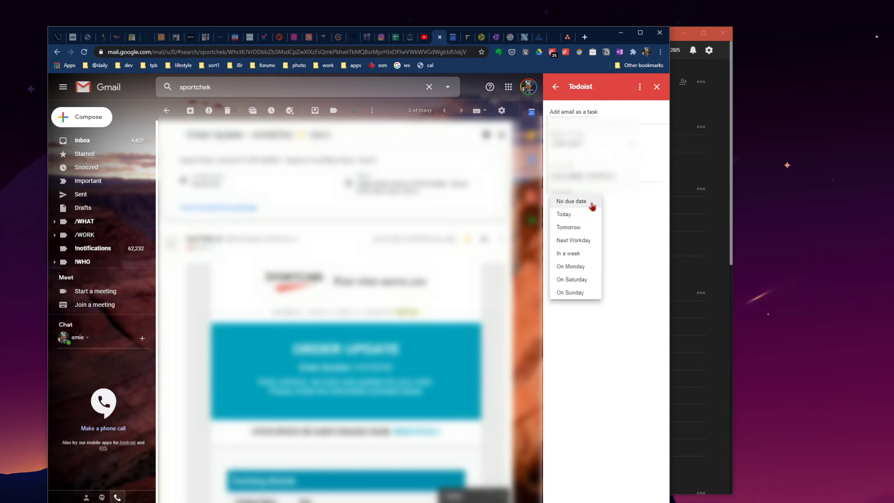
left_click(621, 206)
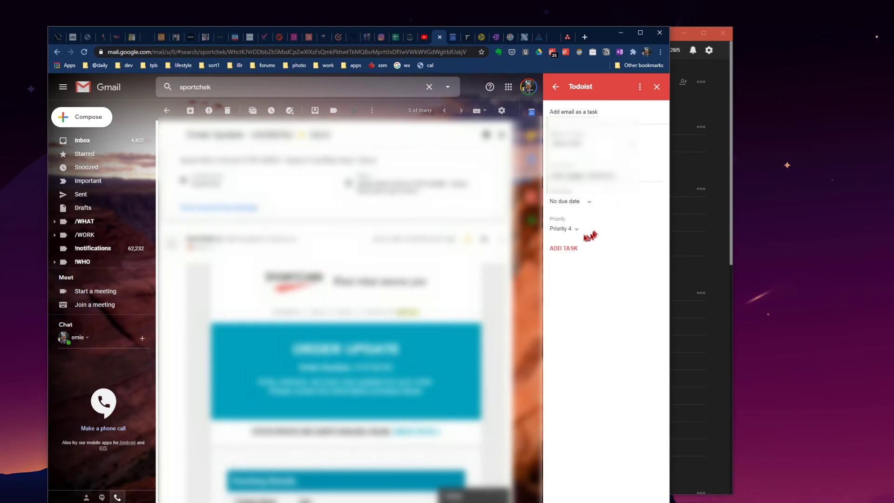
left_click(579, 229)
left_click(577, 269)
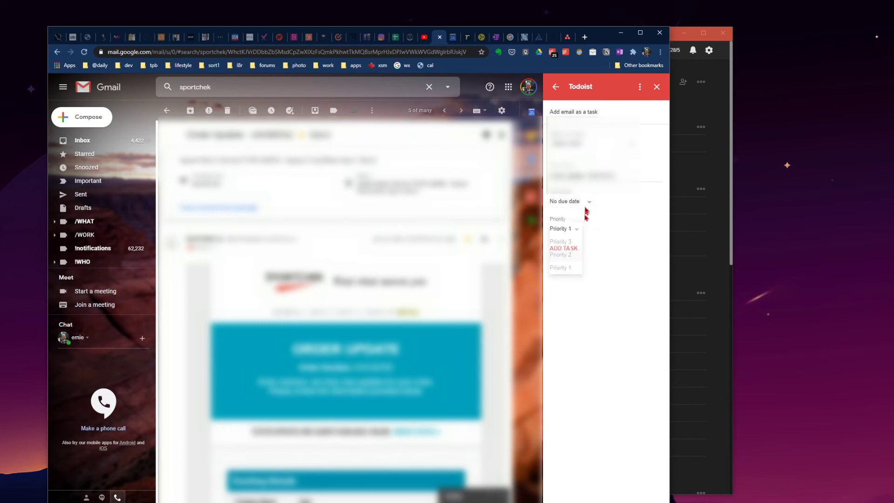
left_click(586, 205)
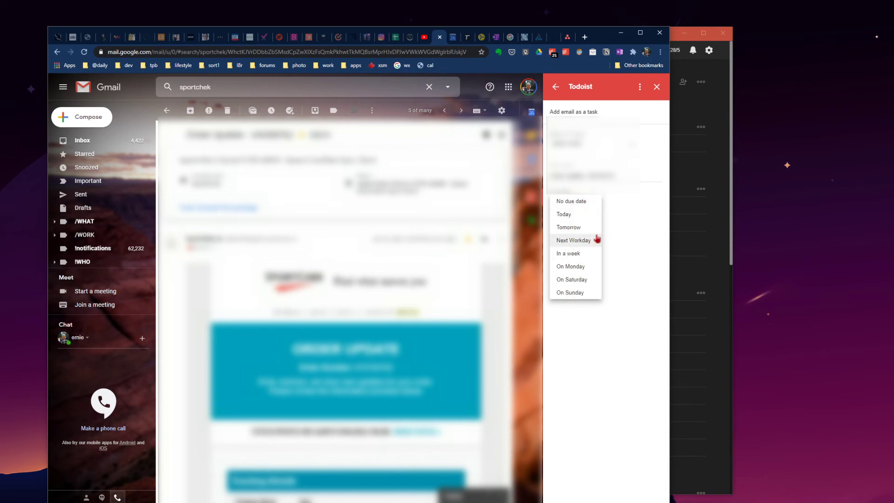
left_click(569, 196)
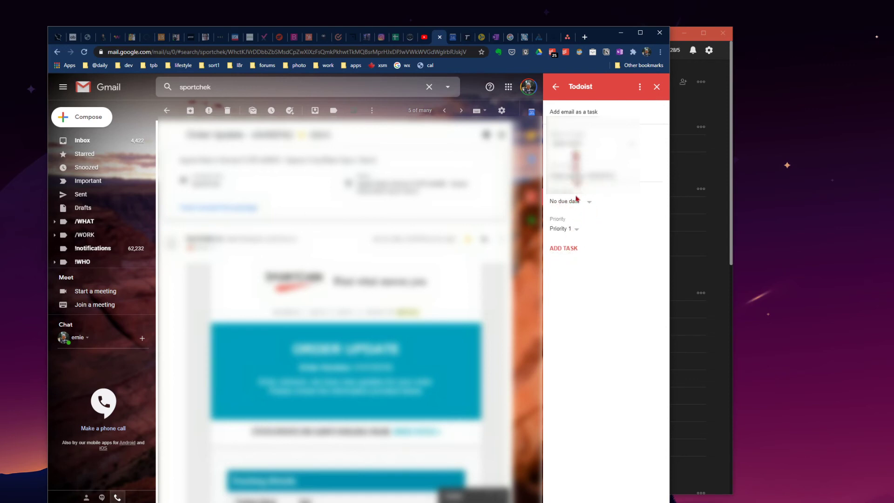
left_click(569, 251)
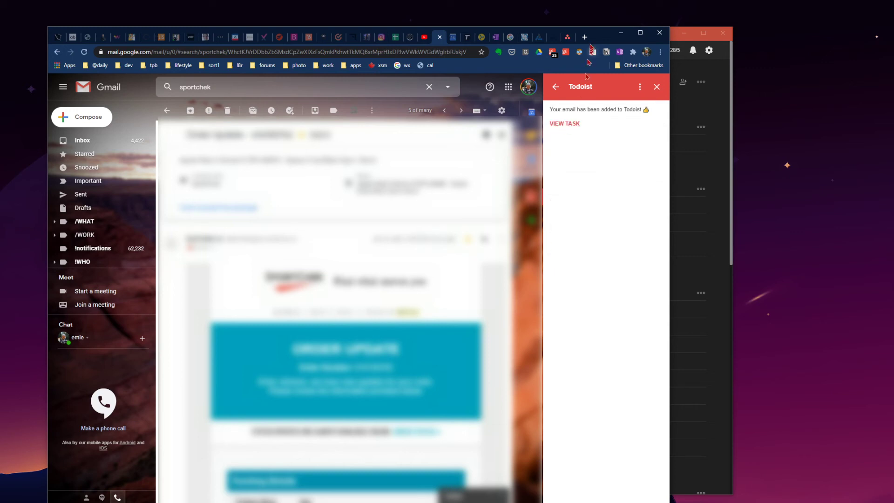
left_click(621, 34)
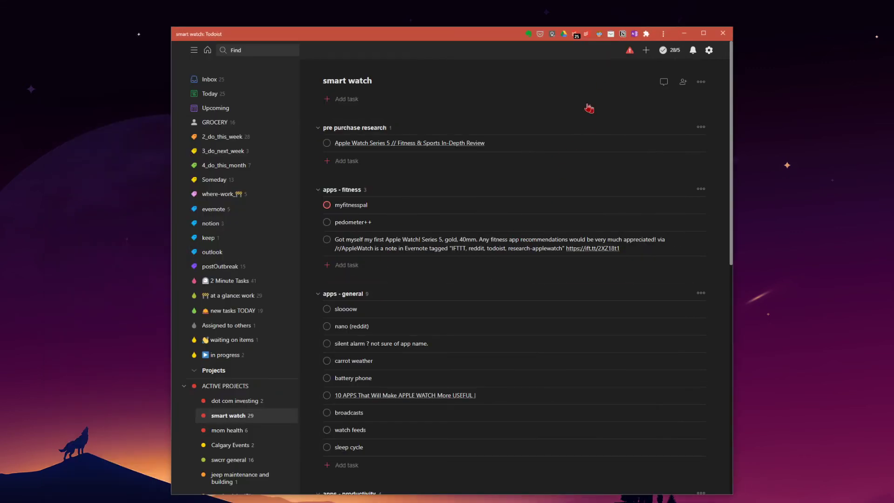
Sync, give the Order Update task a Friday due date, and move it into pre purchase research.
left_click(630, 51)
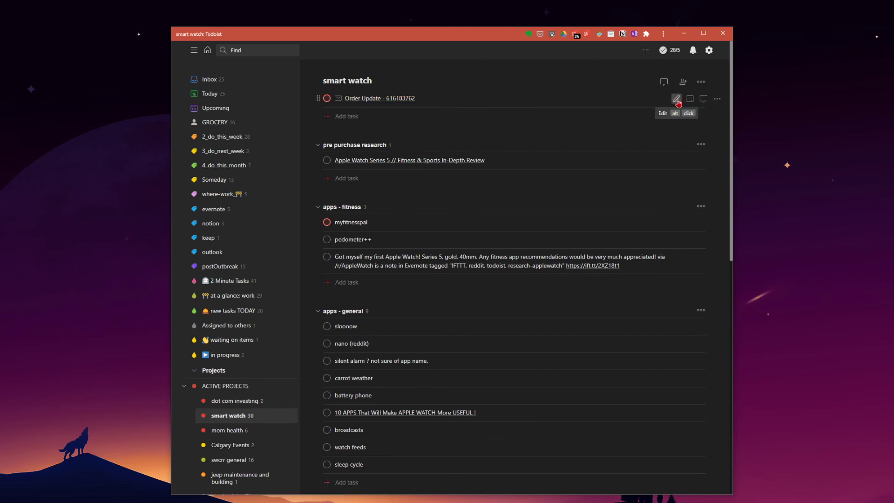
left_click(676, 99)
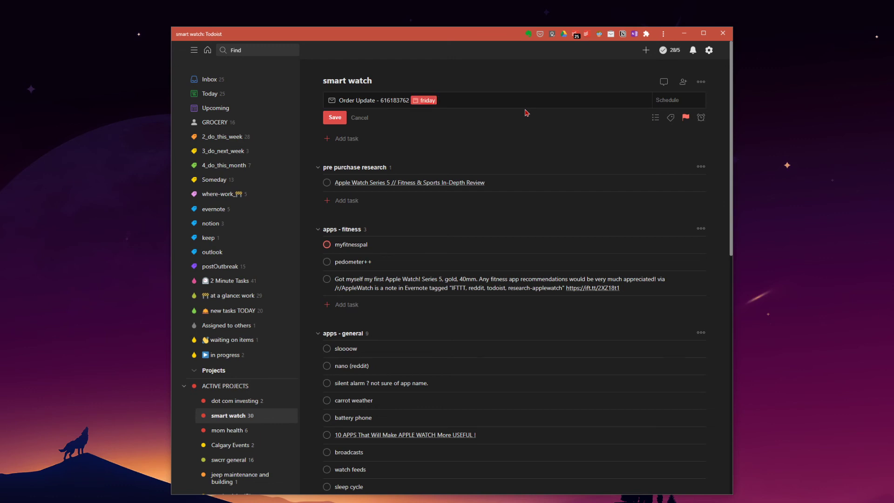
left_click(335, 118)
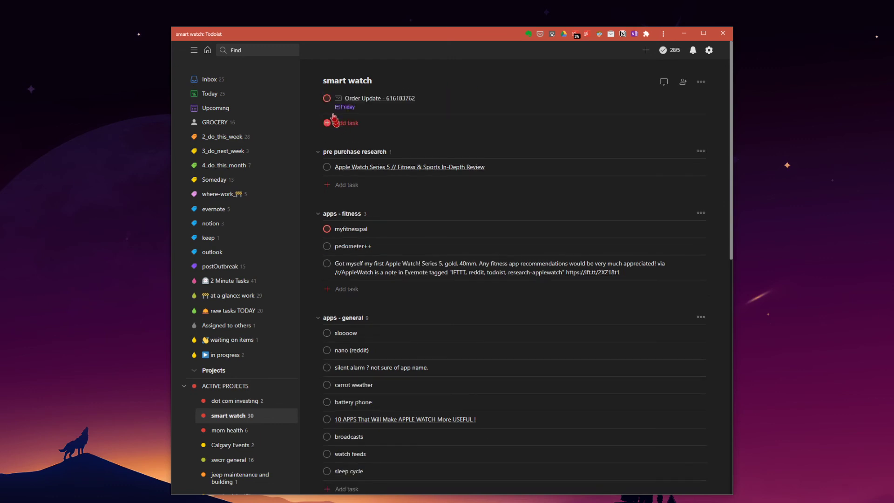
left_click_drag(320, 97, 316, 160)
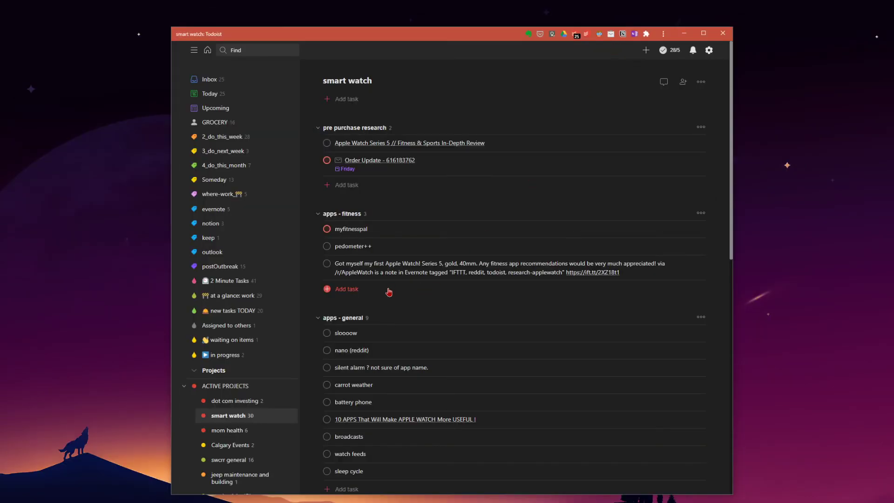
Collapse the sections, move apps - productivity above apps - general, and expand both again.
mouse_move(353, 174)
scroll(321, 233, "down", 2)
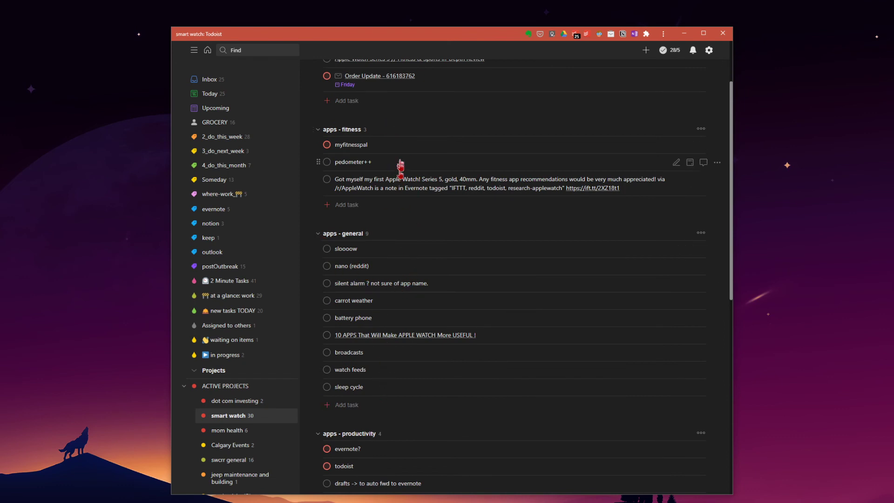
scroll(408, 263, "down", 3)
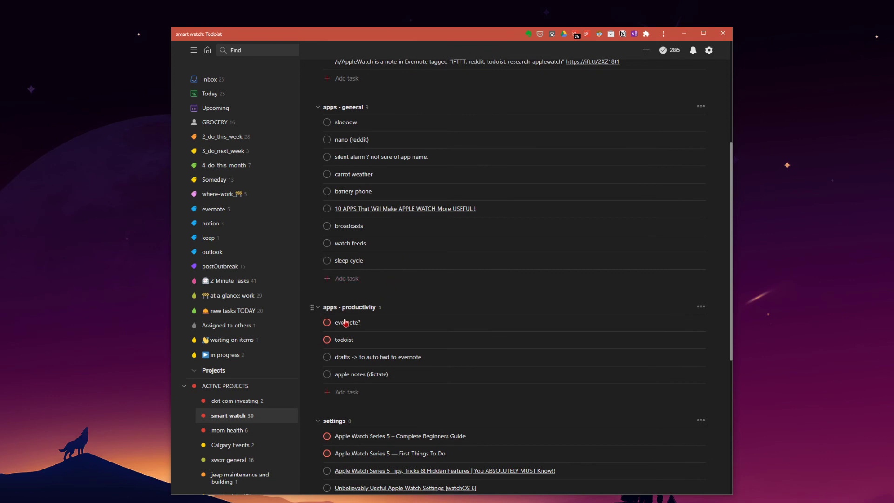
left_click(318, 308)
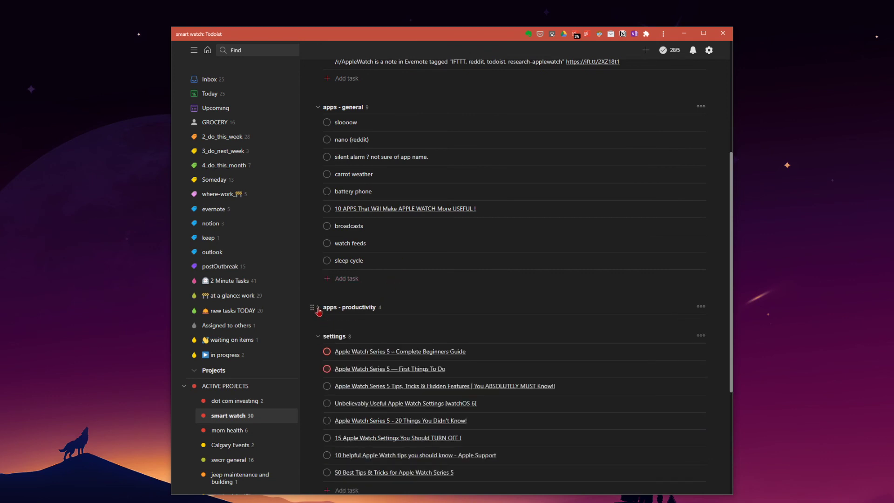
left_click(319, 337)
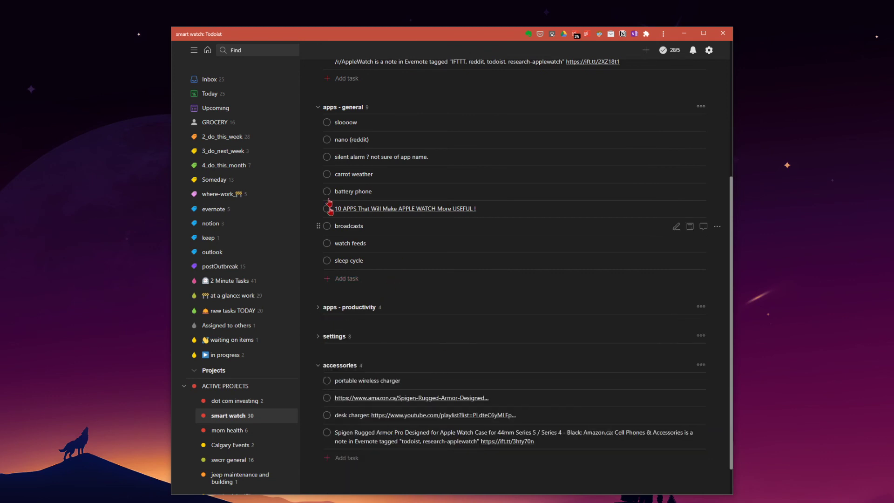
left_click(319, 108)
left_click_drag(312, 267, 311, 225)
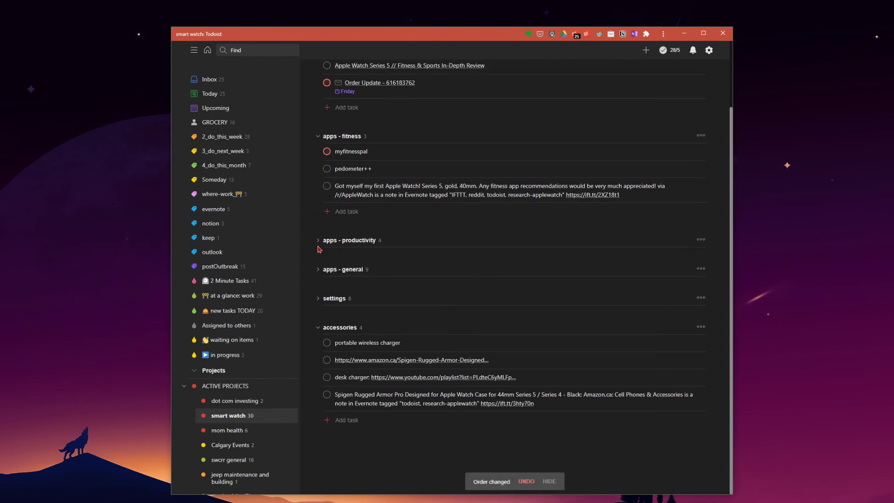
left_click(317, 242)
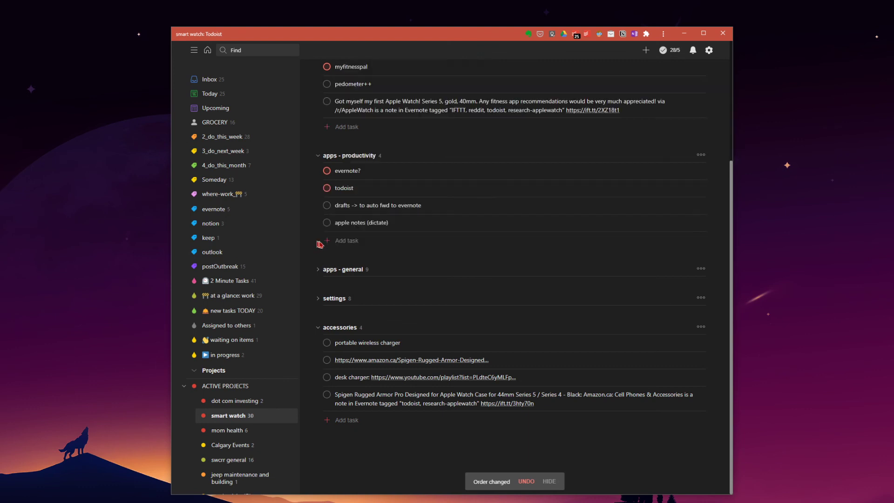
left_click(319, 270)
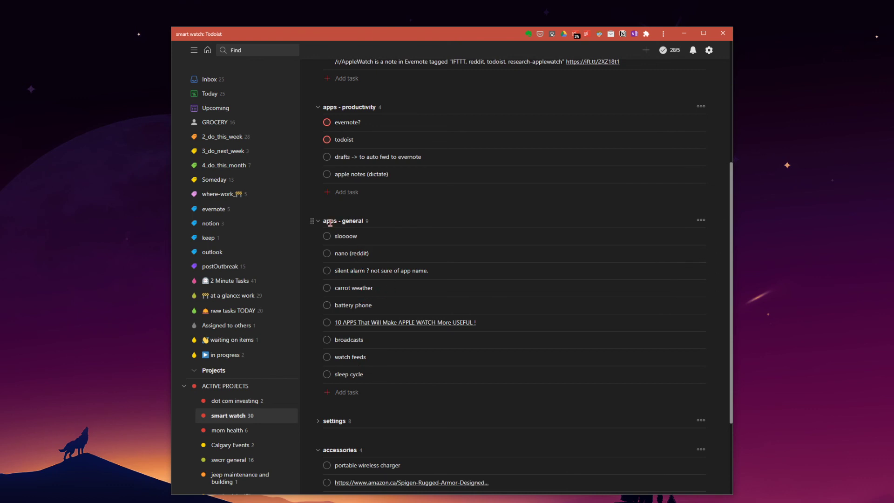
Drag another item higher up in the smart watch project list.
scroll(403, 247, "up", 2)
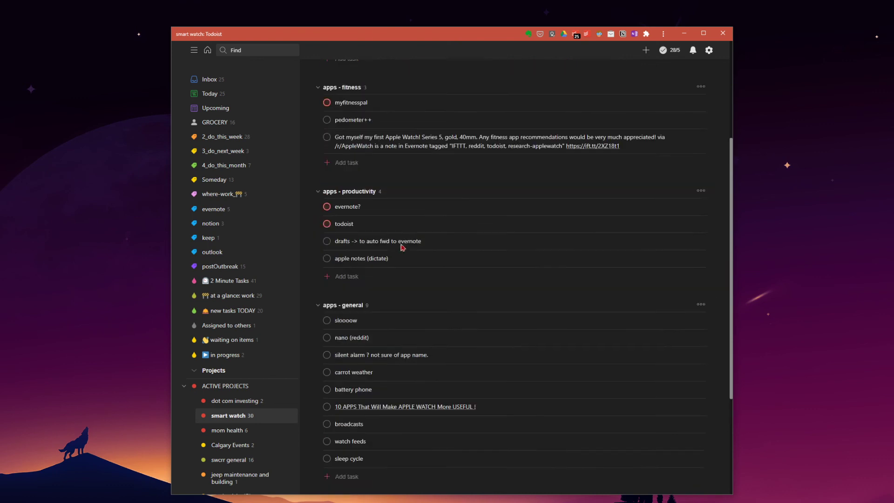
scroll(403, 248, "up", 1)
scroll(392, 224, "down", 4)
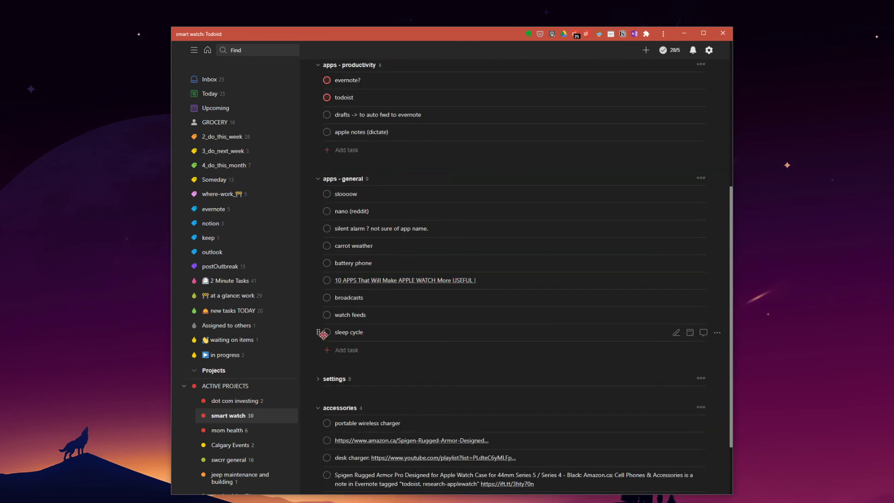
left_click_drag(324, 334, 376, 179)
scroll(379, 179, "up", 6)
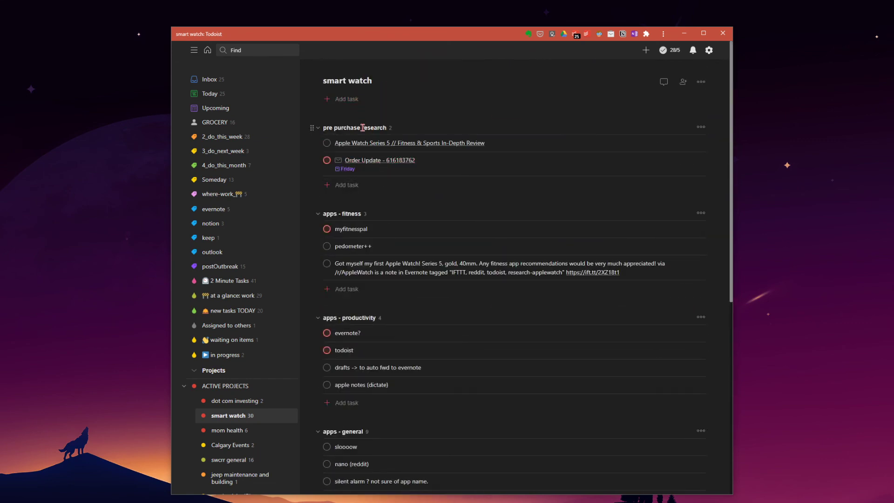
mouse_move(376, 122)
Expand settings to show its eight tasks and scroll through the whole smart watch project.
scroll(332, 271, "down", 5)
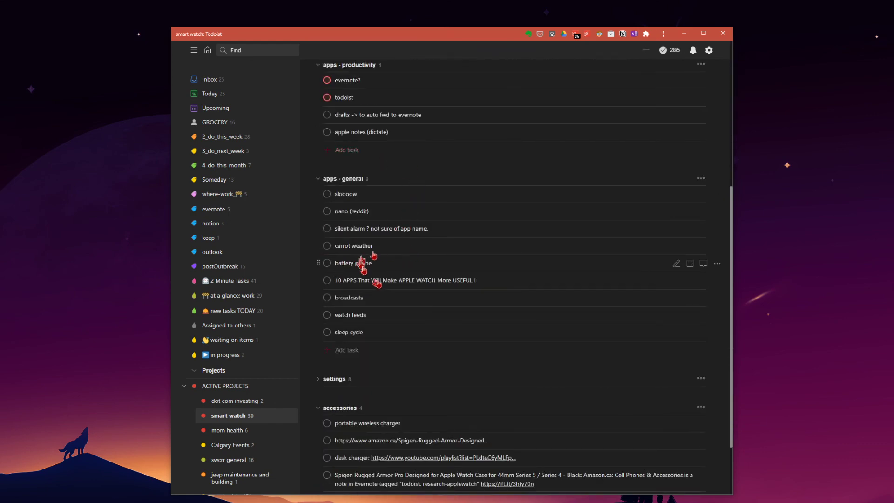
left_click(319, 378)
scroll(364, 279, "up", 5)
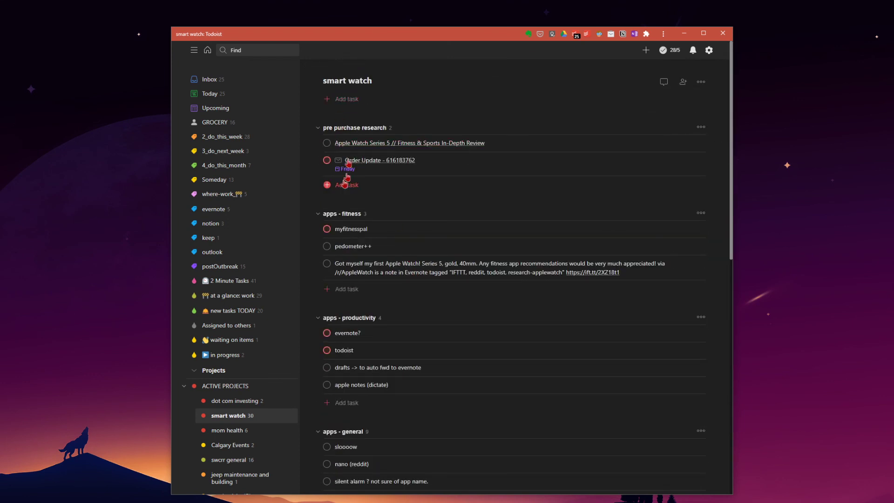
mouse_move(336, 175)
scroll(345, 247, "down", 2)
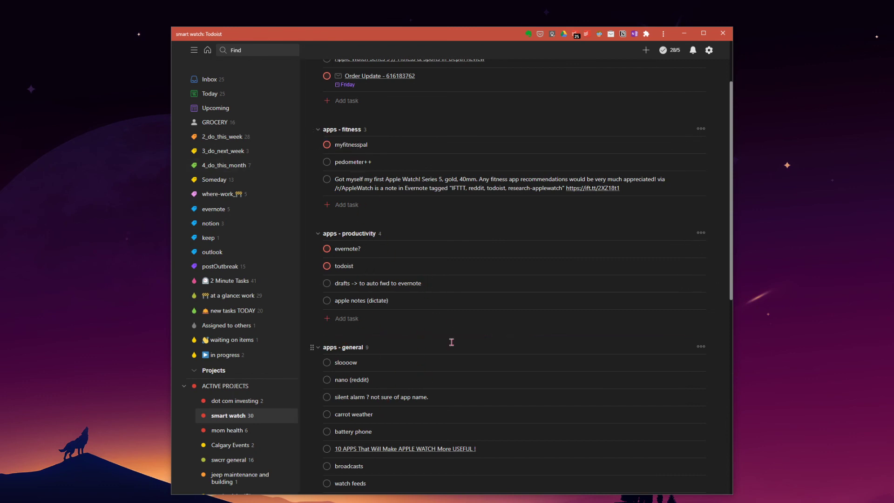
scroll(447, 300, "down", 2)
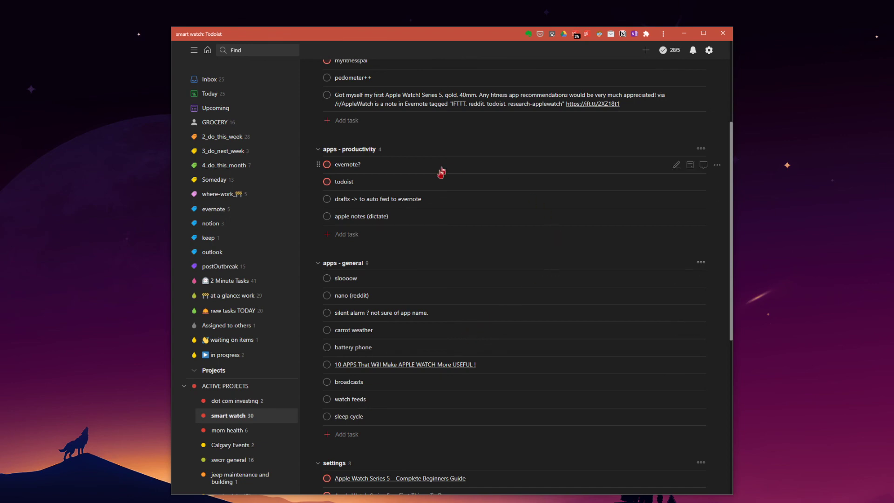
scroll(440, 177, "down", 8)
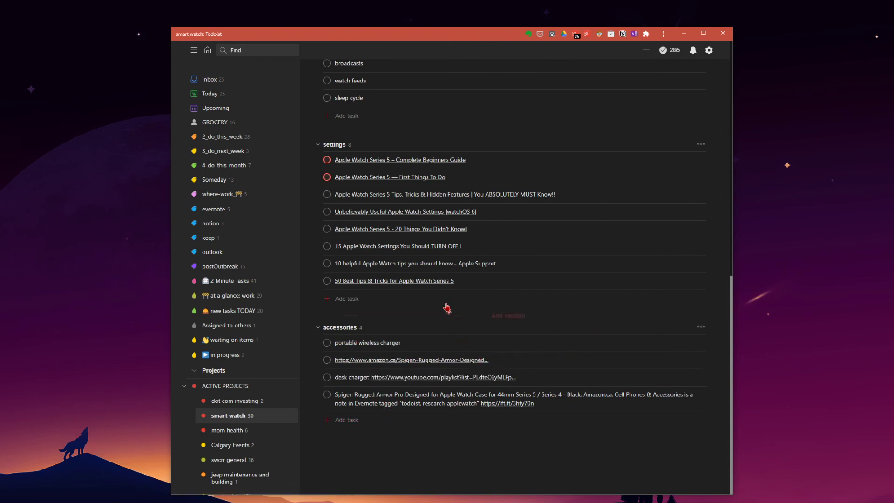
scroll(449, 298, "up", 2)
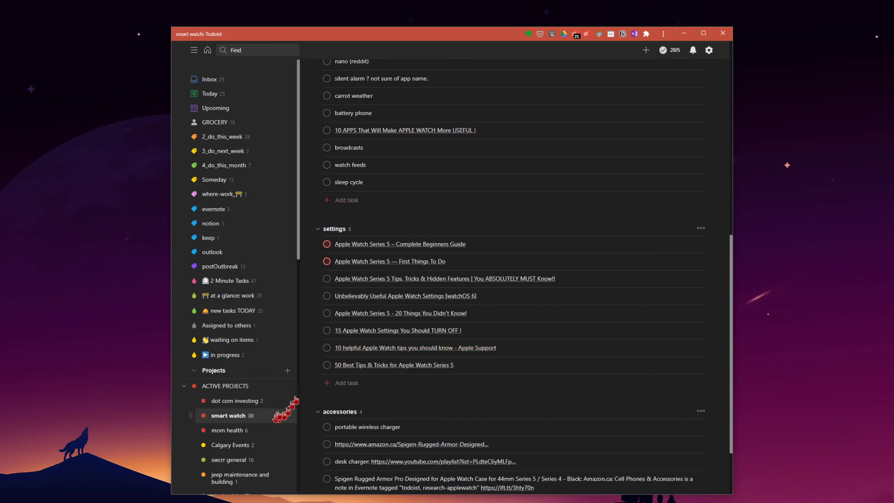
scroll(451, 239, "up", 8)
scroll(435, 349, "down", 7)
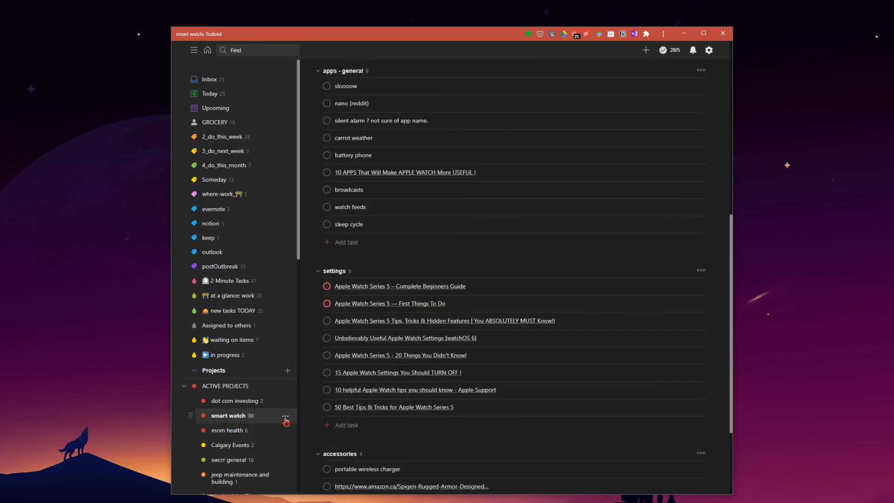
left_click(285, 416)
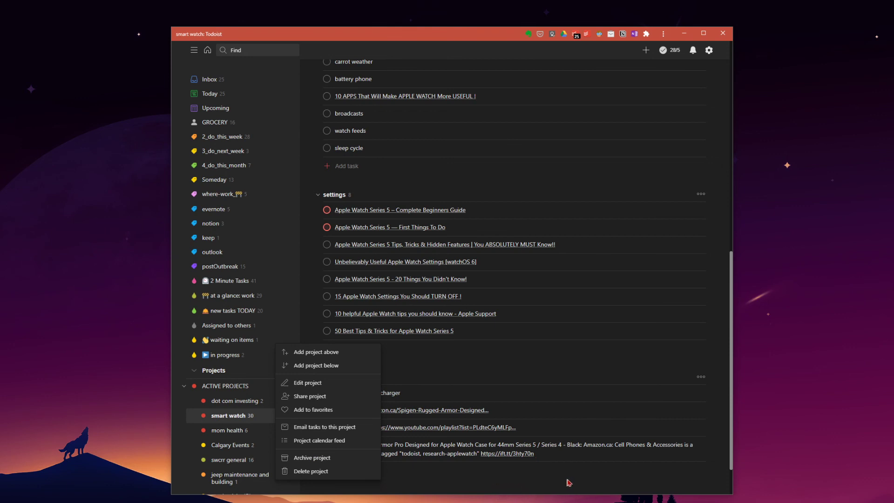
left_click(620, 470)
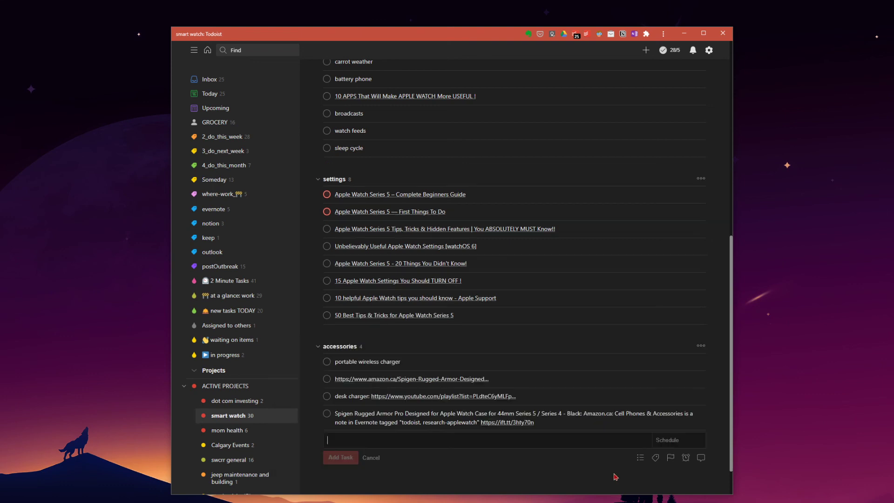
left_click(379, 458)
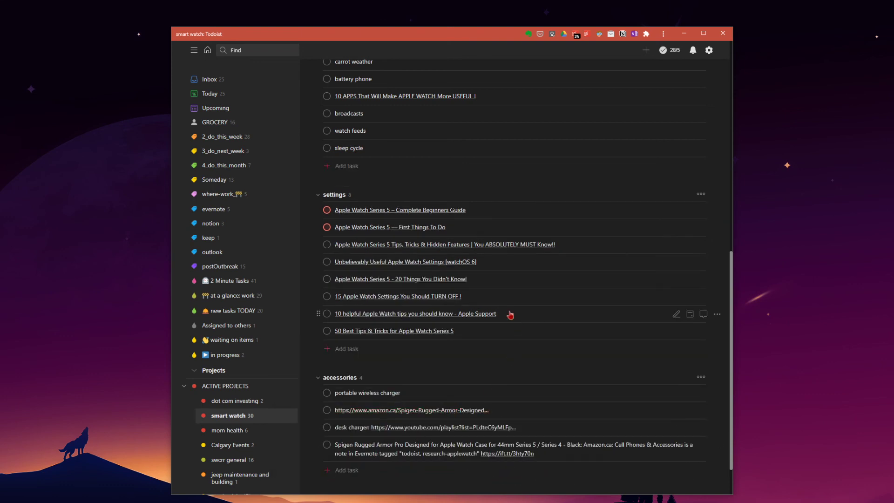
scroll(559, 238, "up", 15)
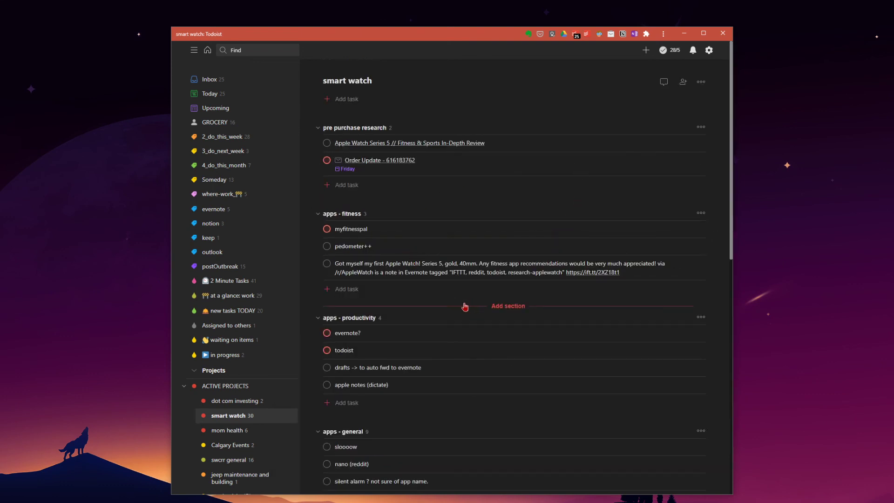